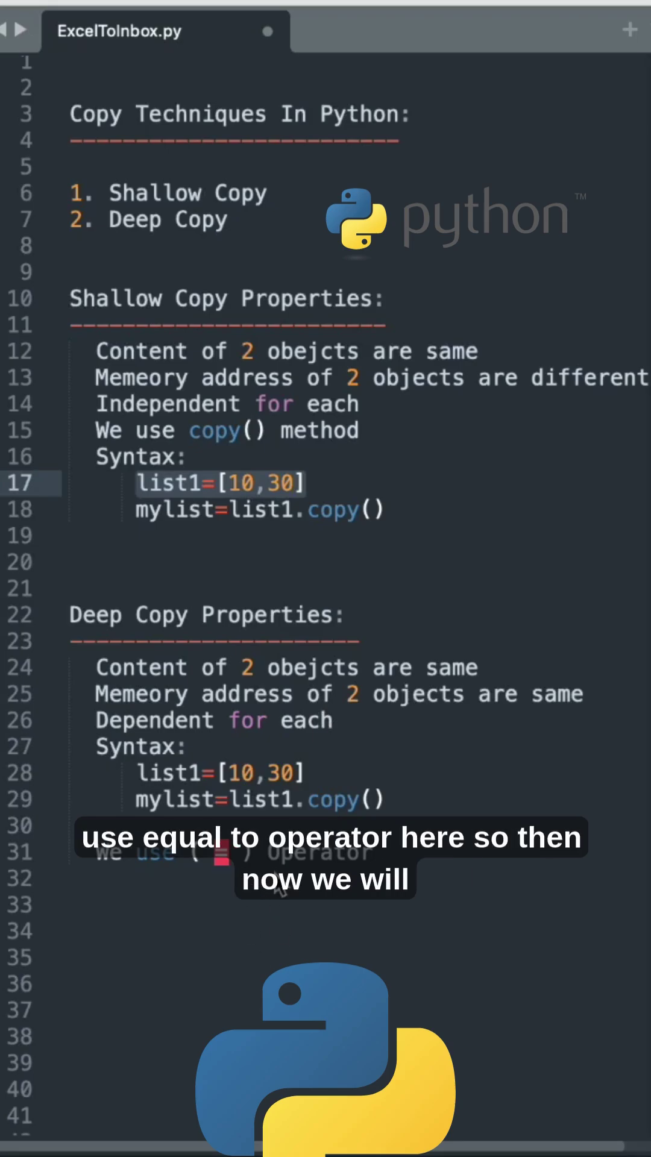
- Leave the Sublime Text copy notes and start switching to the Terminal with Cmd+Tab
{"action": "key", "text": "super+Tab"}
{"action": "key", "text": "super+Tab"}
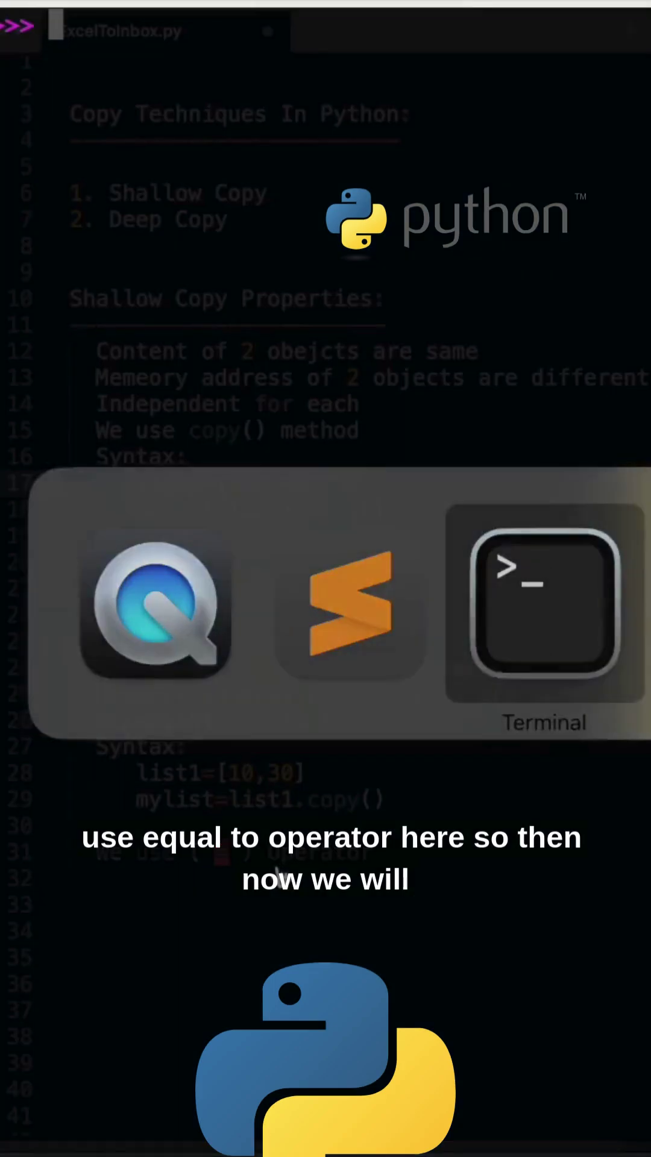
{"action": "key", "text": "Return"}
{"action": "key", "text": "Return"}
{"action": "type", "text": "l"}
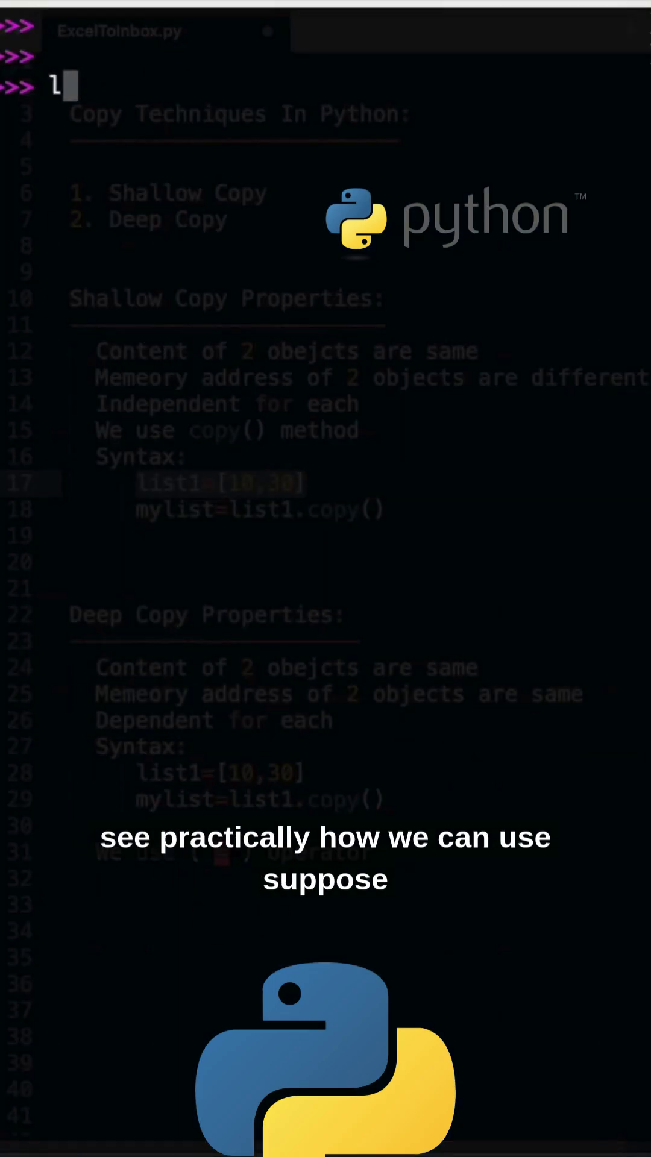
{"action": "type", "text": "ist"}
{"action": "key", "text": "BackSpace"}
{"action": "key", "text": "BackSpace"}
{"action": "key", "text": "BackSpace"}
{"action": "key", "text": "BackSpace"}
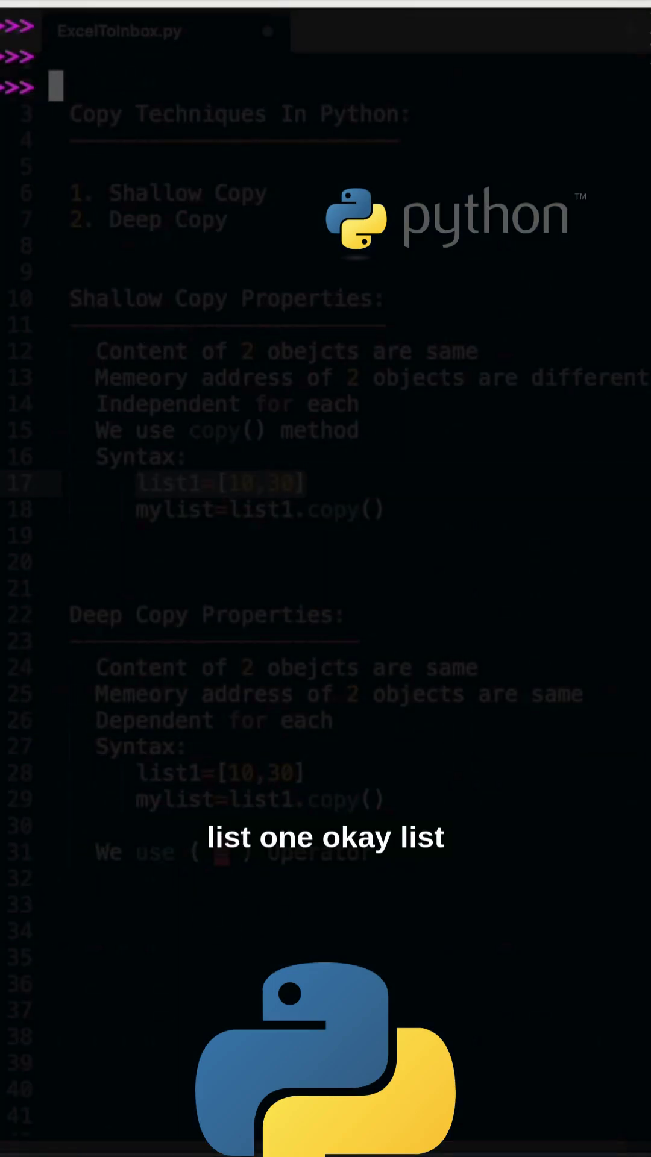
{"action": "type", "text": "lisr"}
{"action": "key", "text": "BackSpace"}
{"action": "type", "text": "t"}
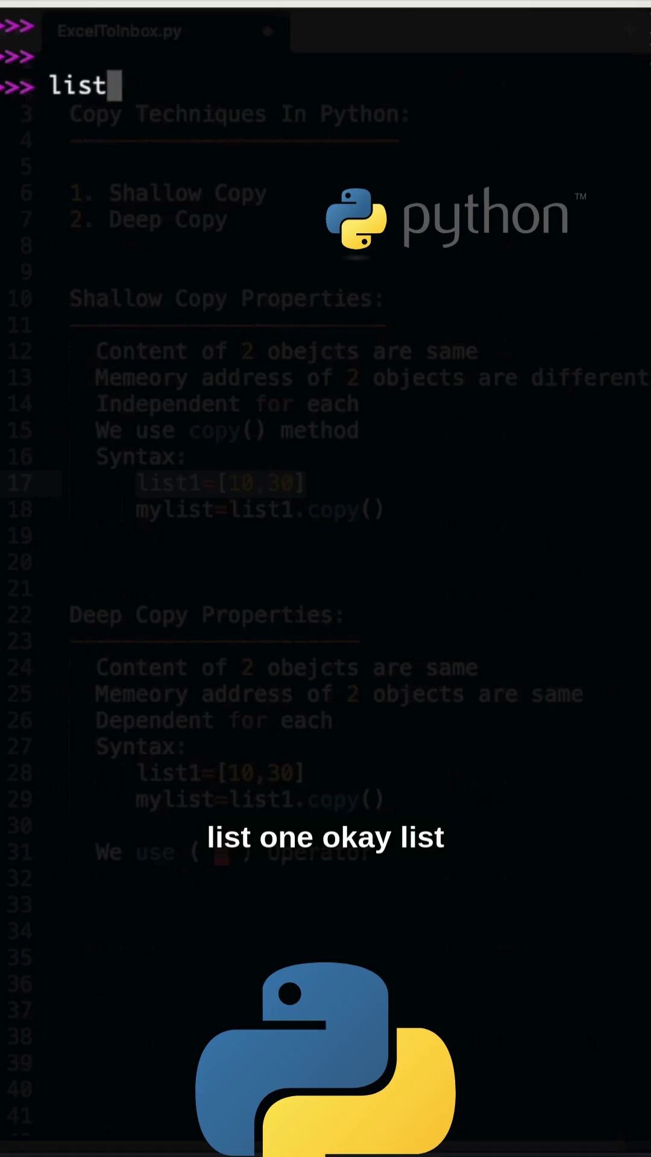
{"action": "type", "text": "1=[10"}
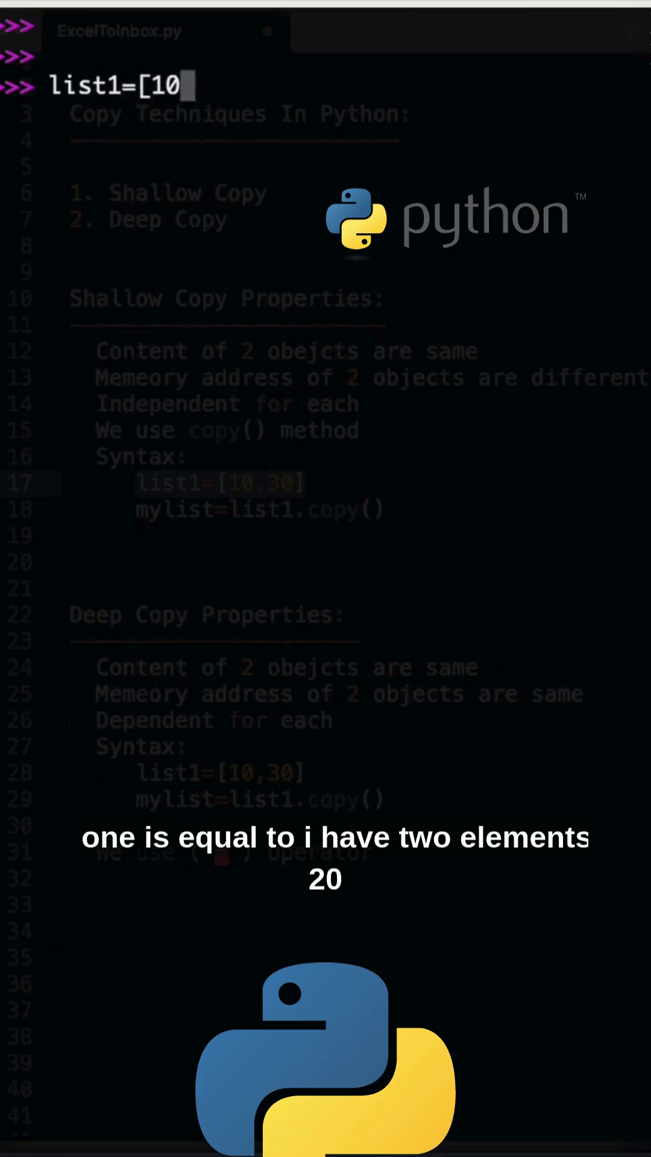
{"action": "type", "text": ",20"}
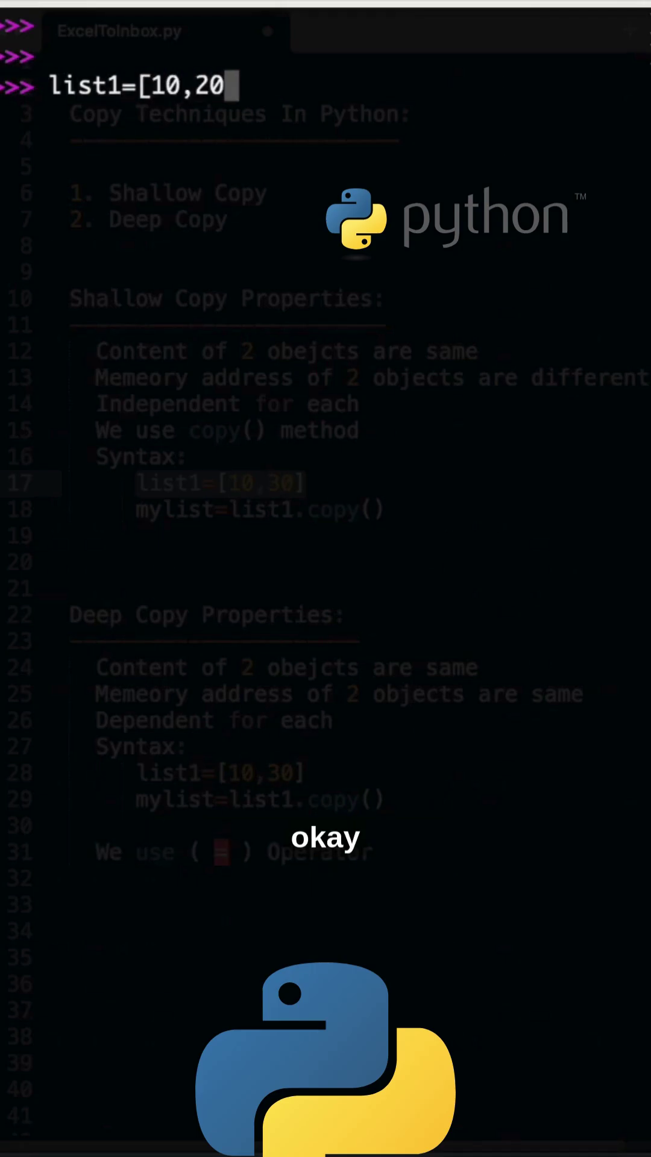
{"action": "type", "text": "]"}
{"action": "key", "text": "Return"}
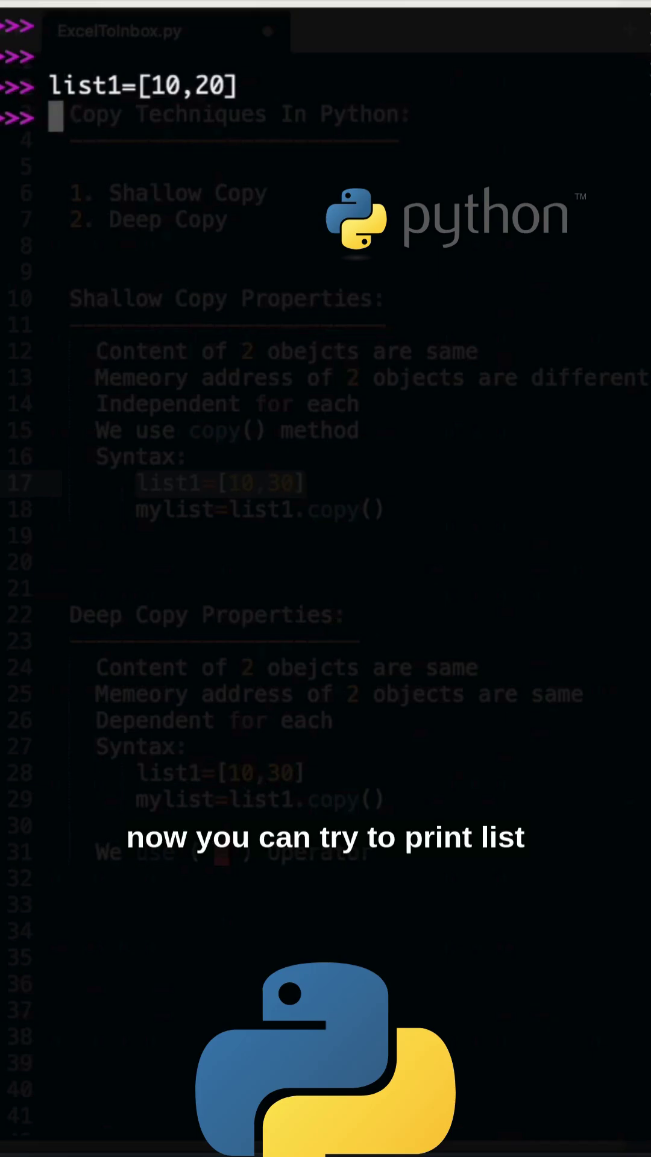
{"action": "type", "text": "print(lis"}
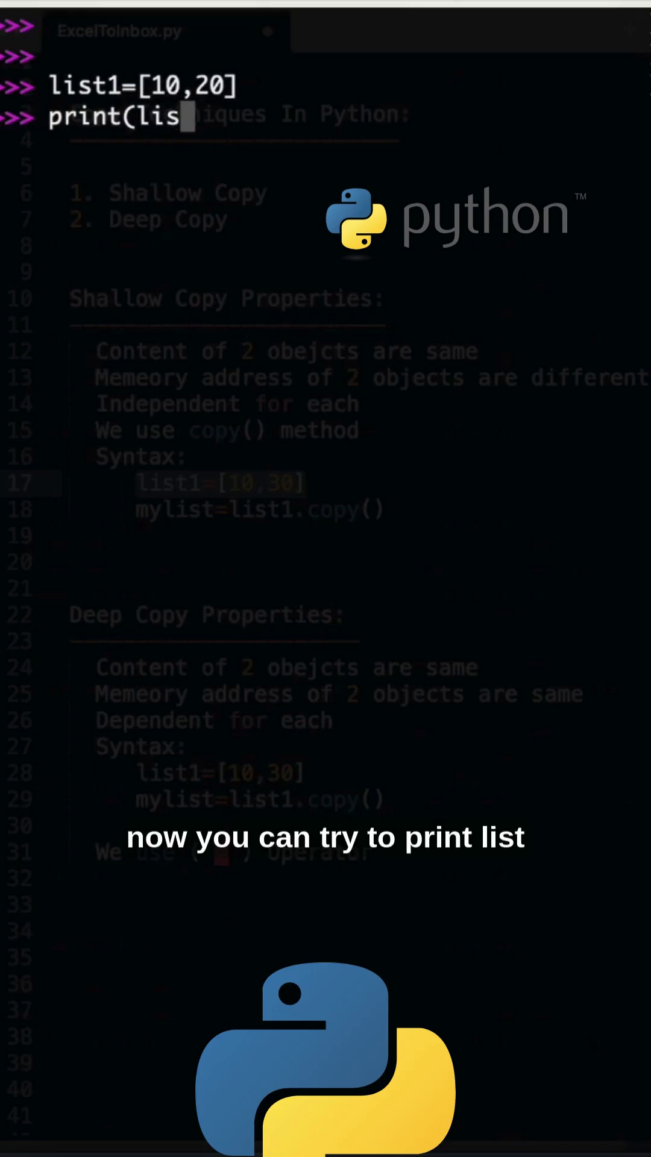
{"action": "type", "text": "t1,ty"}
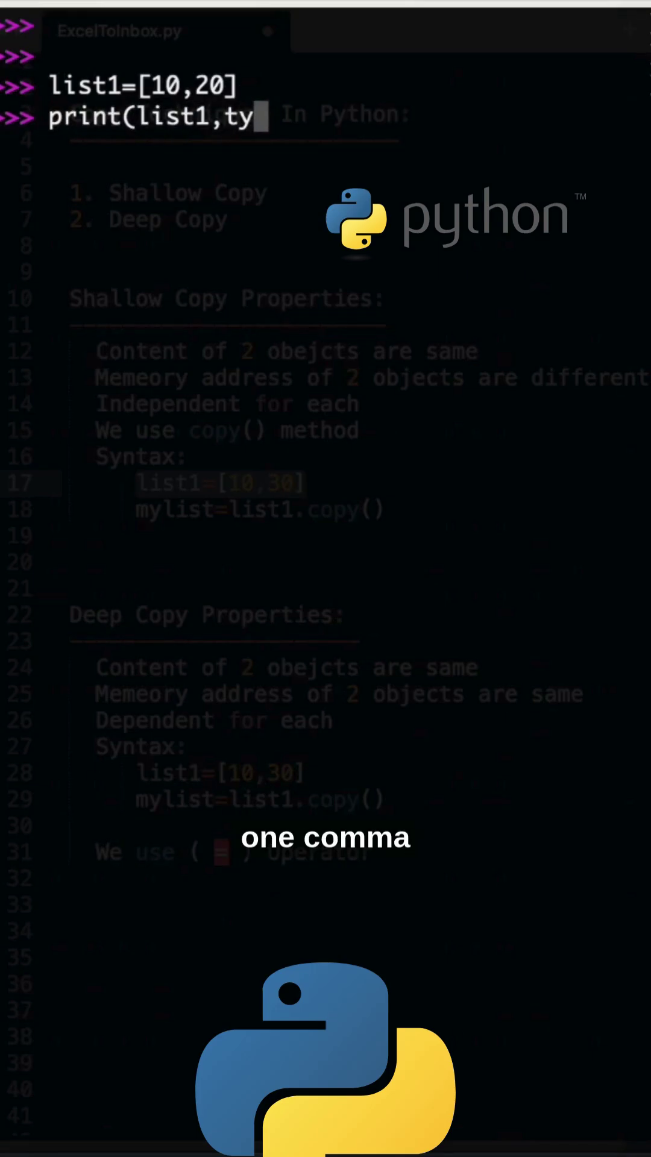
{"action": "type", "text": "pe(lss"}
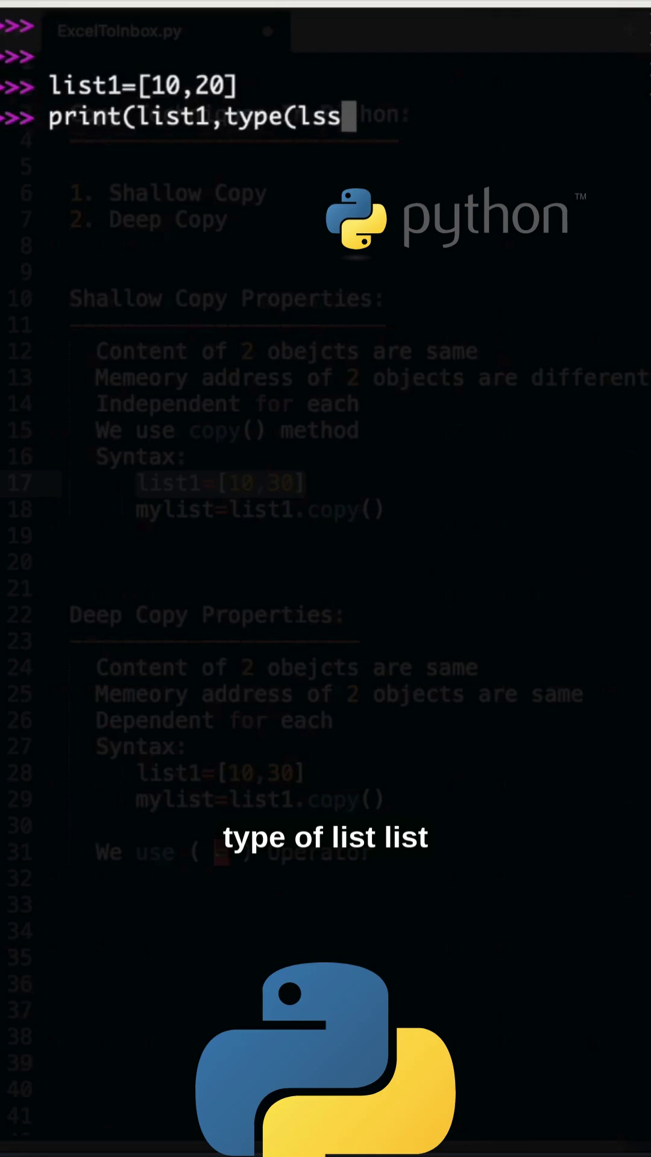
{"action": "key", "text": "BackSpace"}
{"action": "key", "text": "BackSpace"}
{"action": "type", "text": "ist1"}
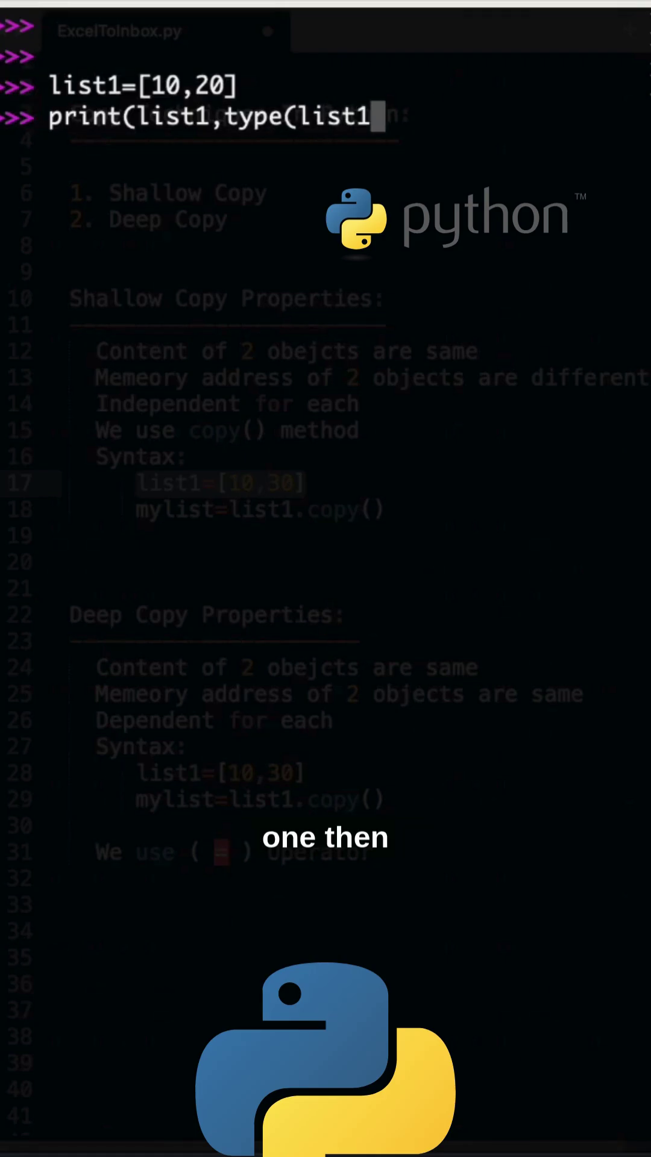
{"action": "type", "text": ")"}
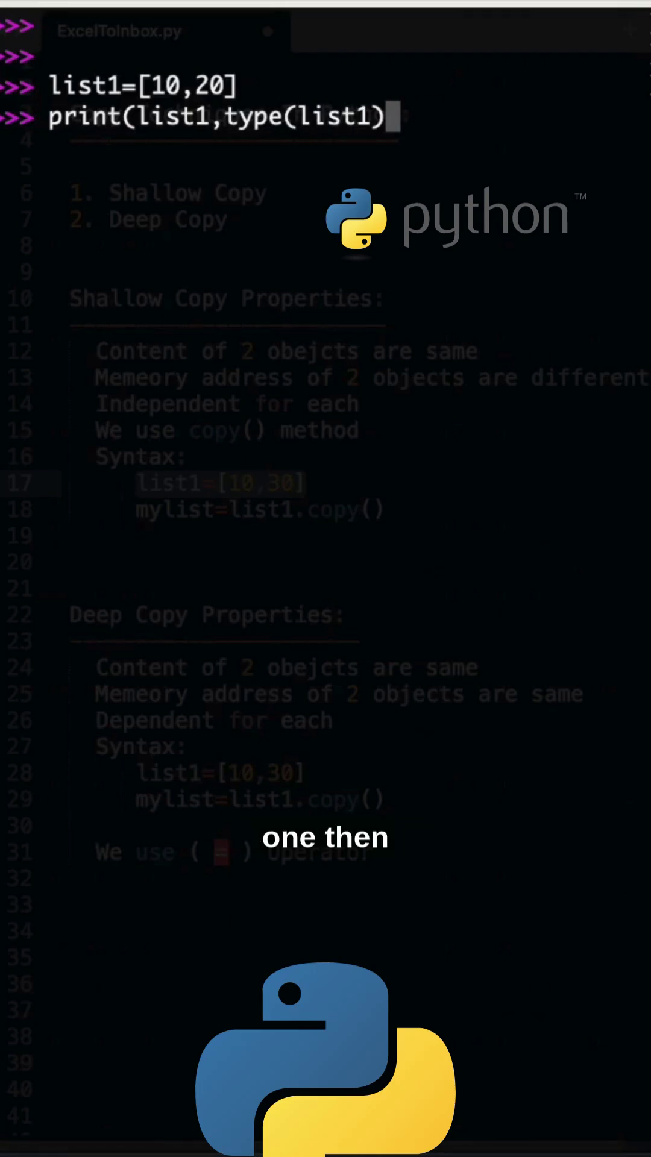
{"action": "type", "text": "),id("}
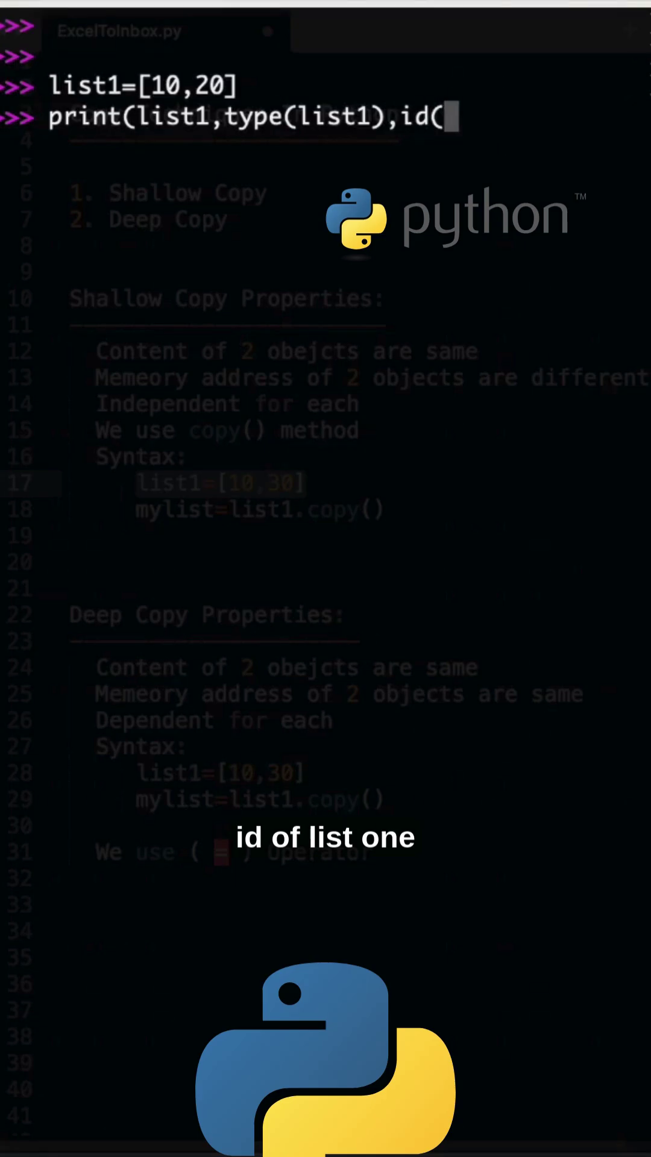
{"action": "type", "text": "list1)"}
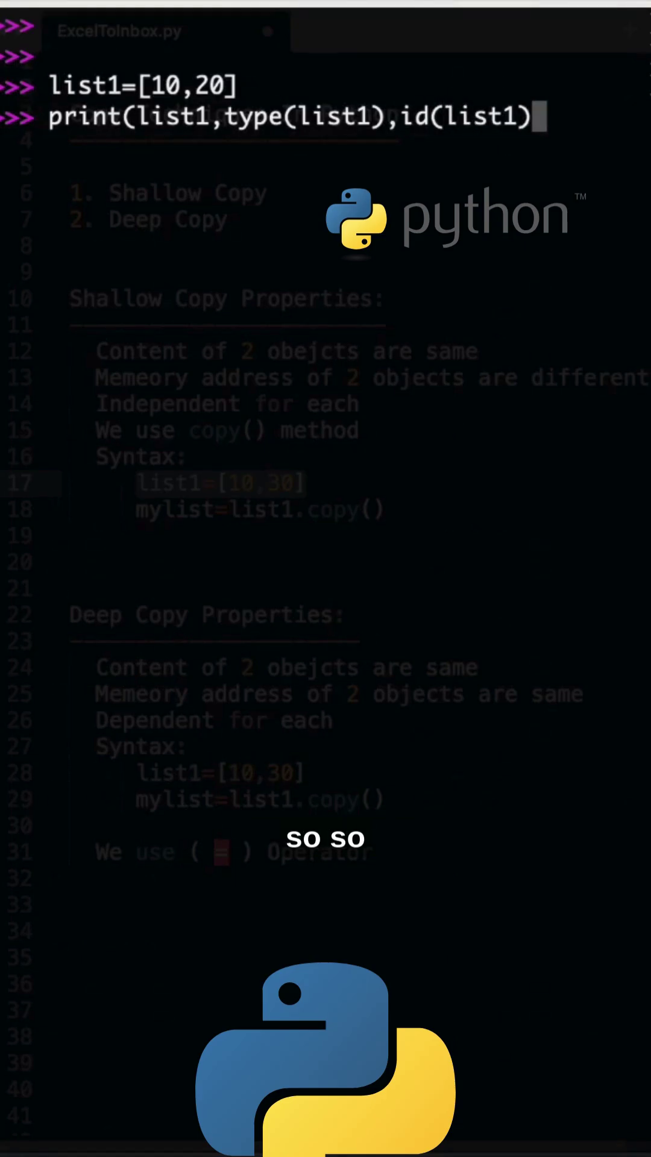
{"action": "type", "text": ")"}
{"action": "key", "text": "Return"}
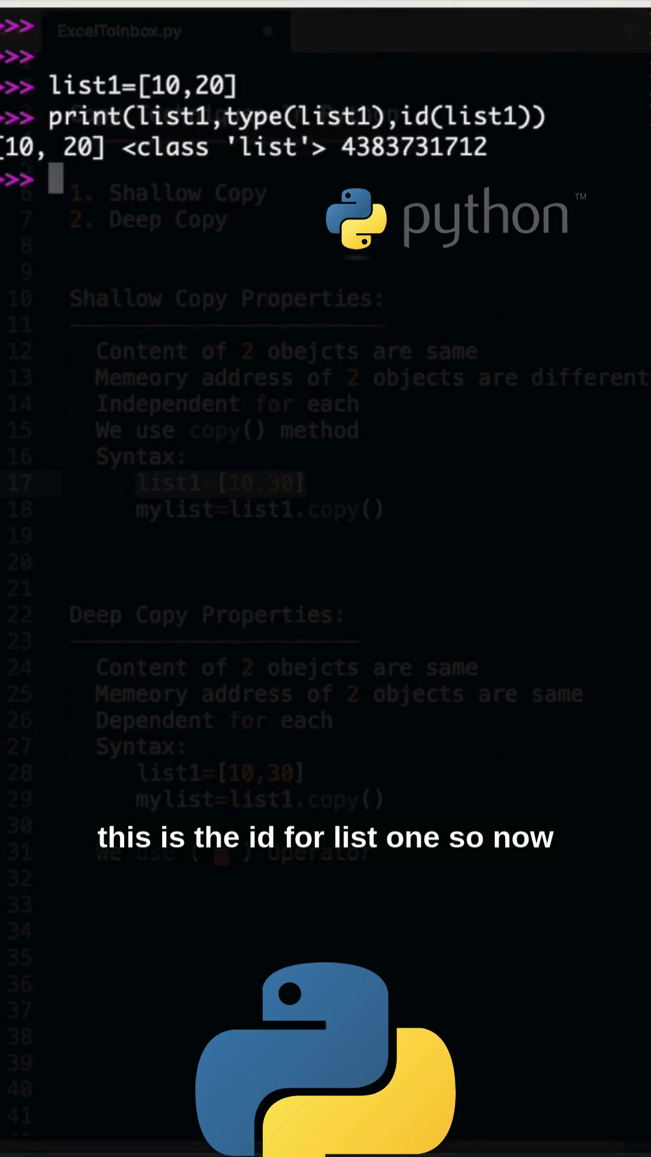
- Highlight list1's printed id and its assignment line in the REPL output
{"action": "double_click", "coordinate": [393, 148]}
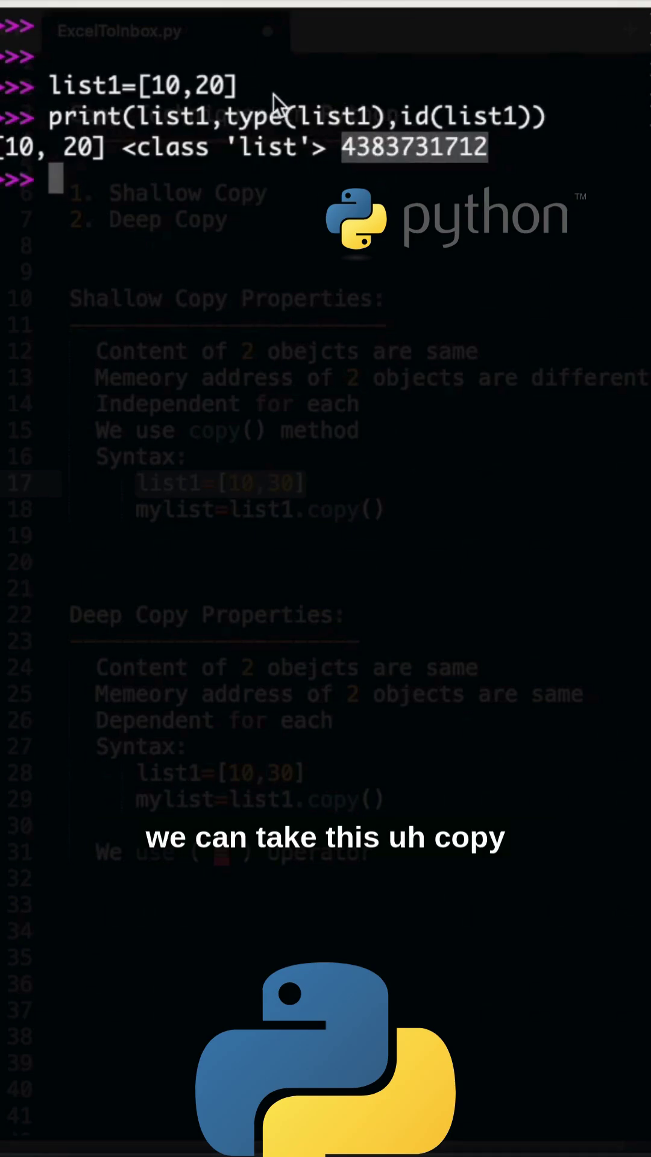
{"action": "left_click_drag", "start_coordinate": [273, 93], "coordinate": [47, 91]}
{"action": "left_click", "coordinate": [91, 197]}
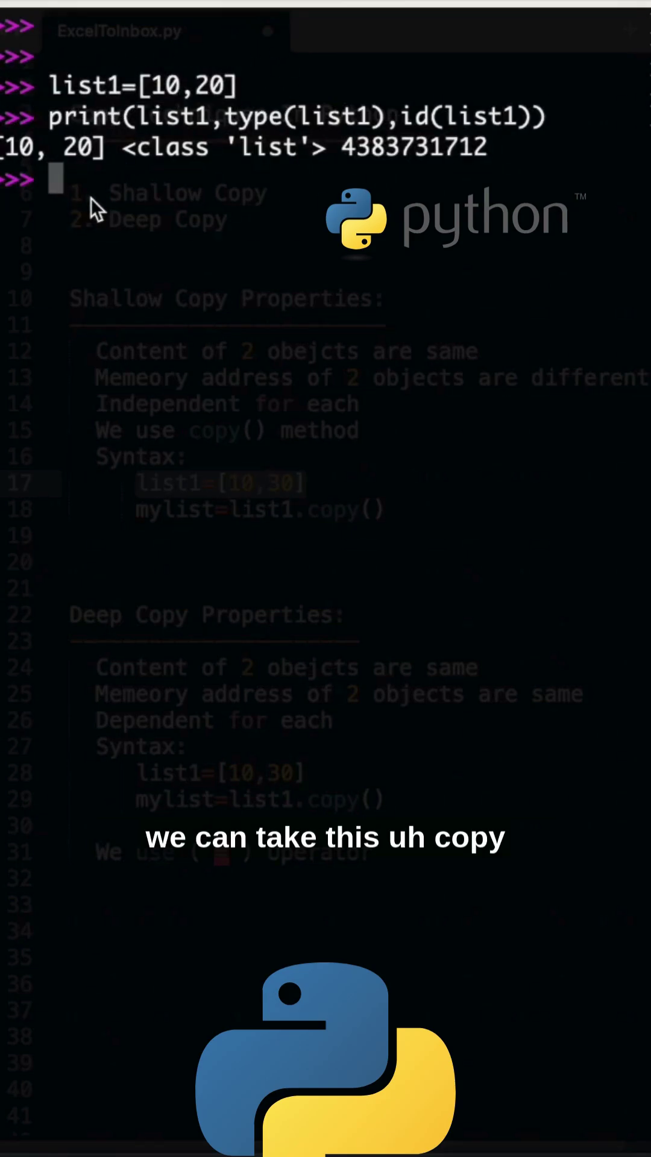
{"action": "type", "text": "mis"}
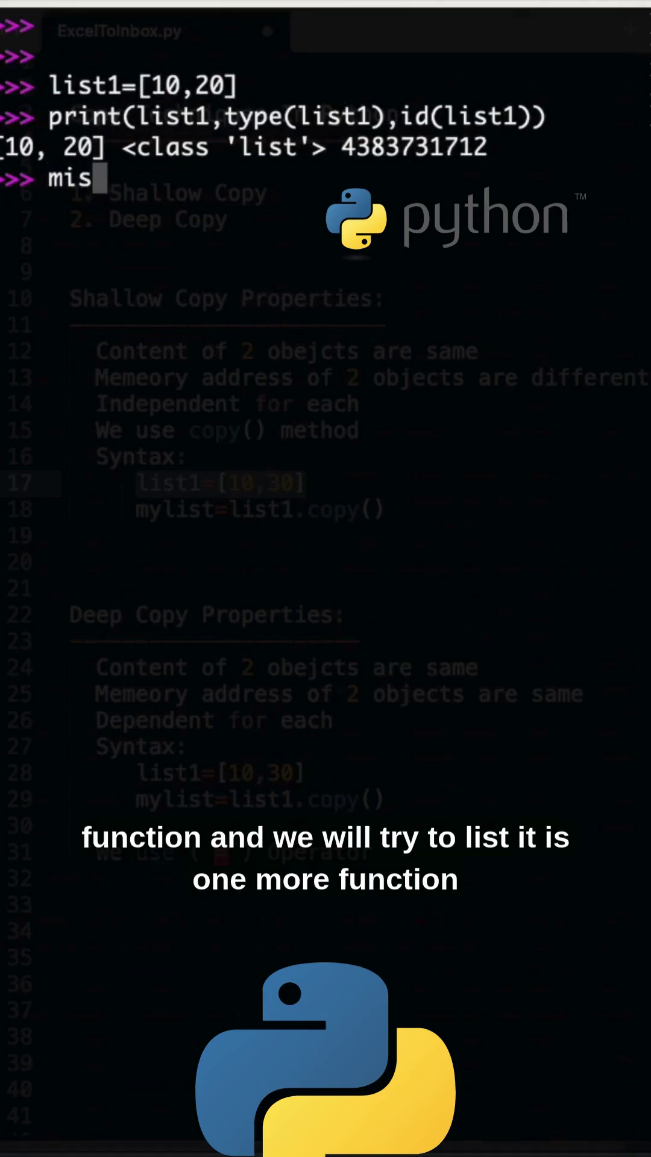
{"action": "key", "text": "BackSpace"}
{"action": "key", "text": "BackSpace"}
{"action": "key", "text": "BackSpace"}
{"action": "key", "text": "Return"}
{"action": "type", "text": "my"}
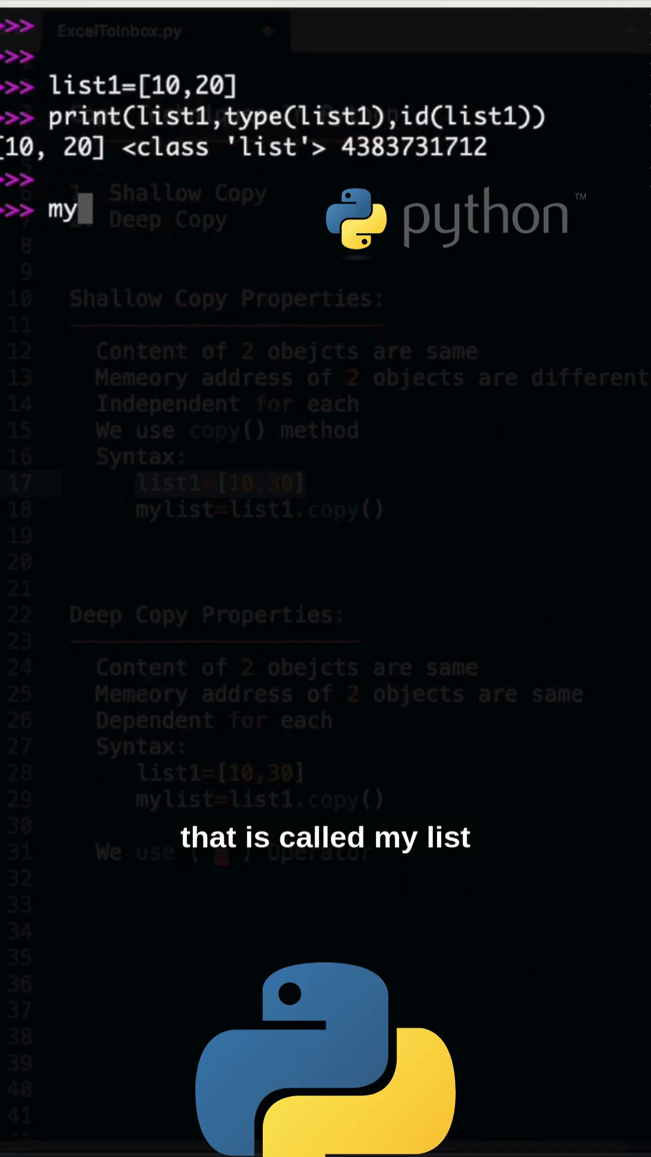
{"action": "type", "text": "list="}
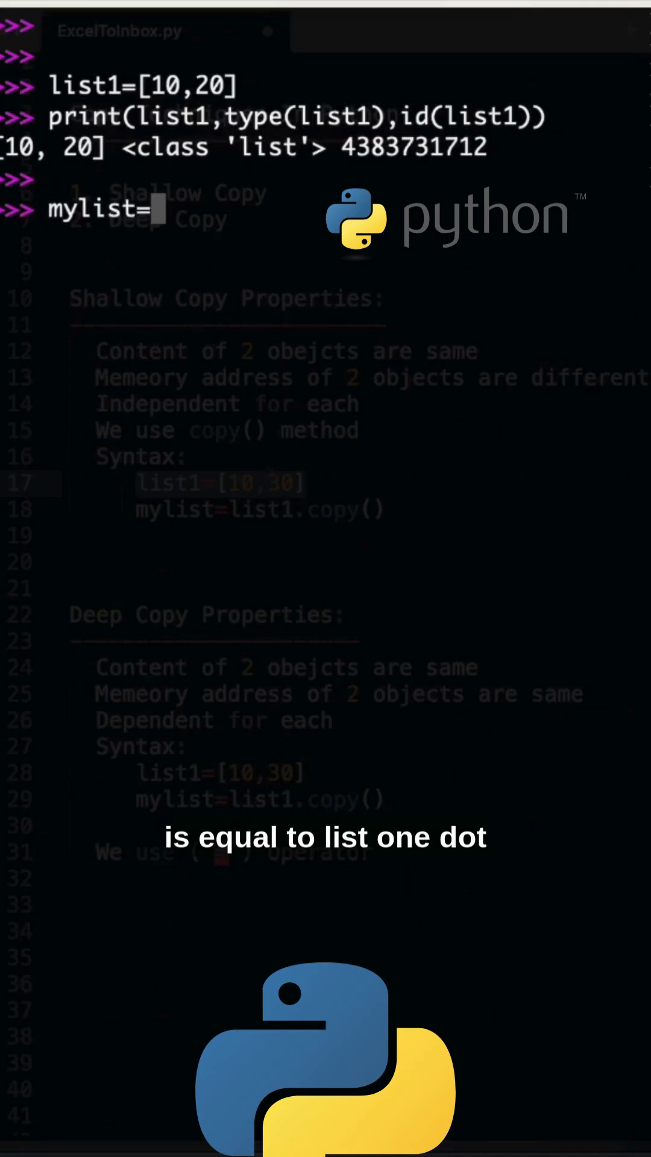
{"action": "type", "text": "list1.cop"}
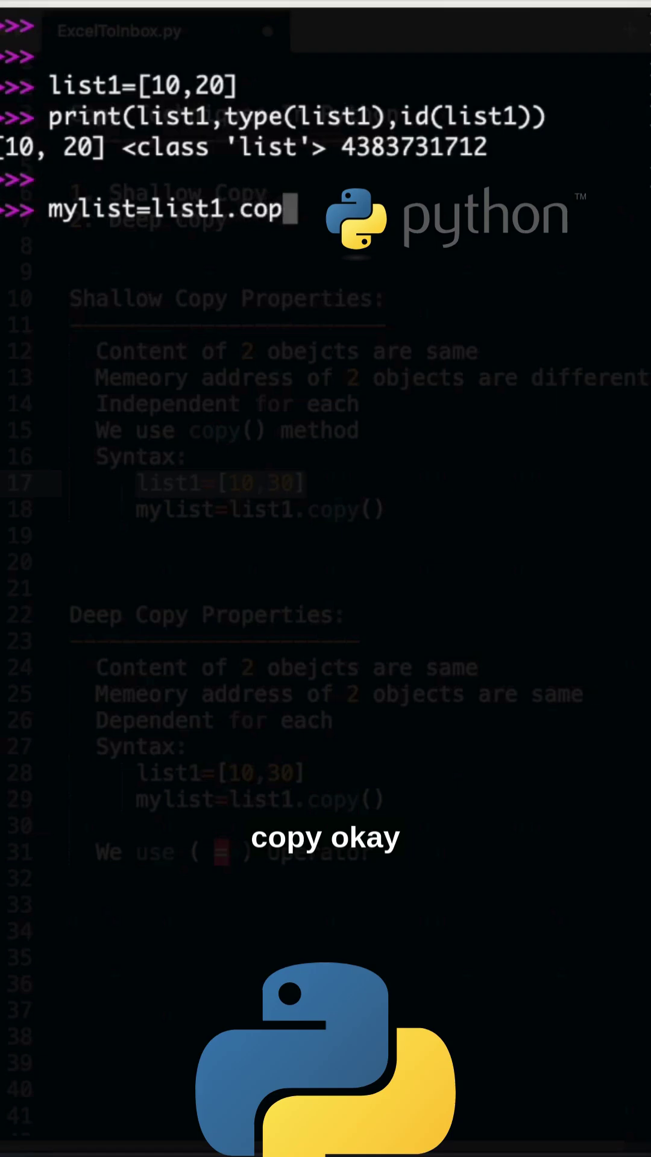
{"action": "type", "text": "y()"}
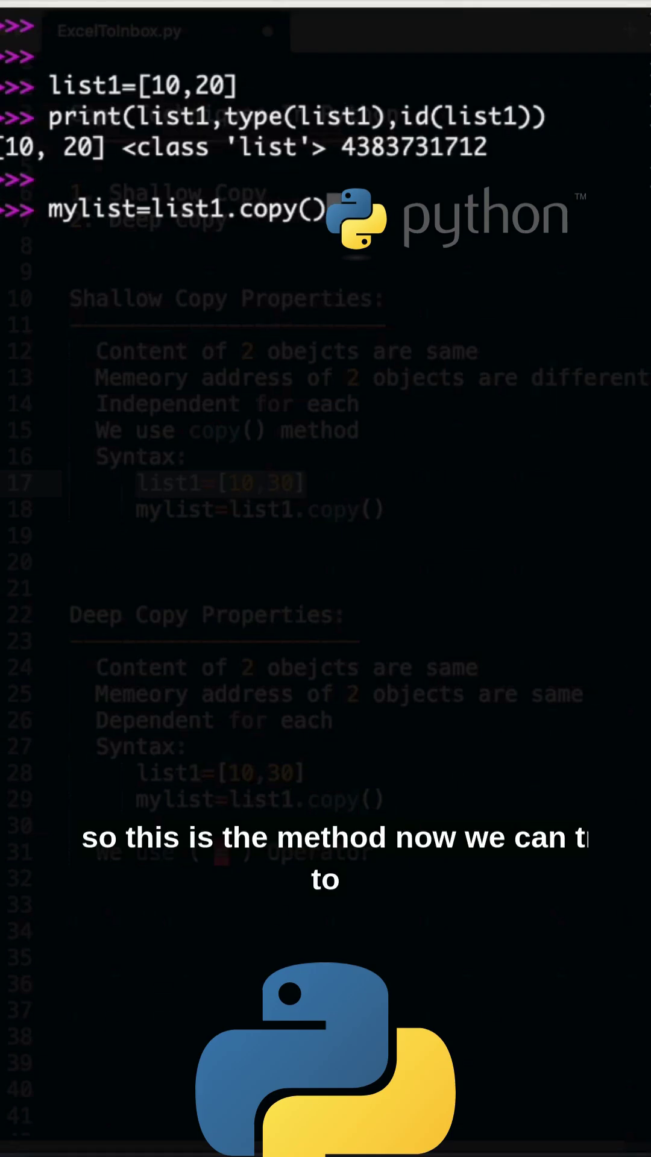
{"action": "key", "text": "Return"}
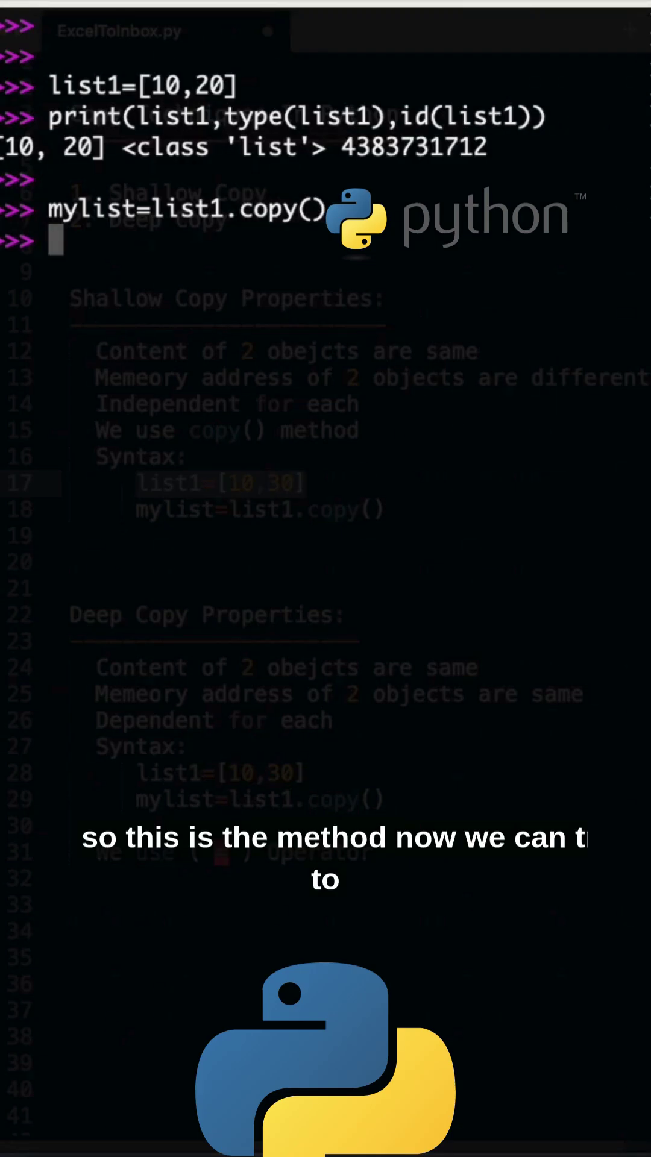
{"action": "type", "text": "p"}
{"action": "key", "text": "BackSpace"}
{"action": "type", "text": "print"}
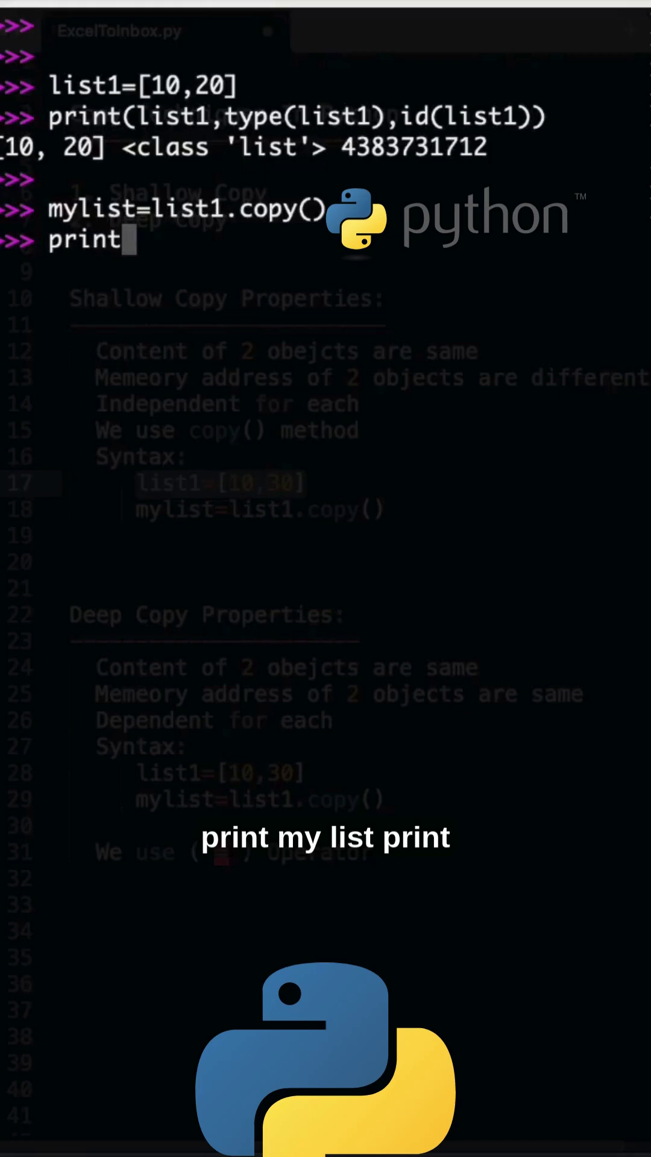
{"action": "type", "text": "(my"}
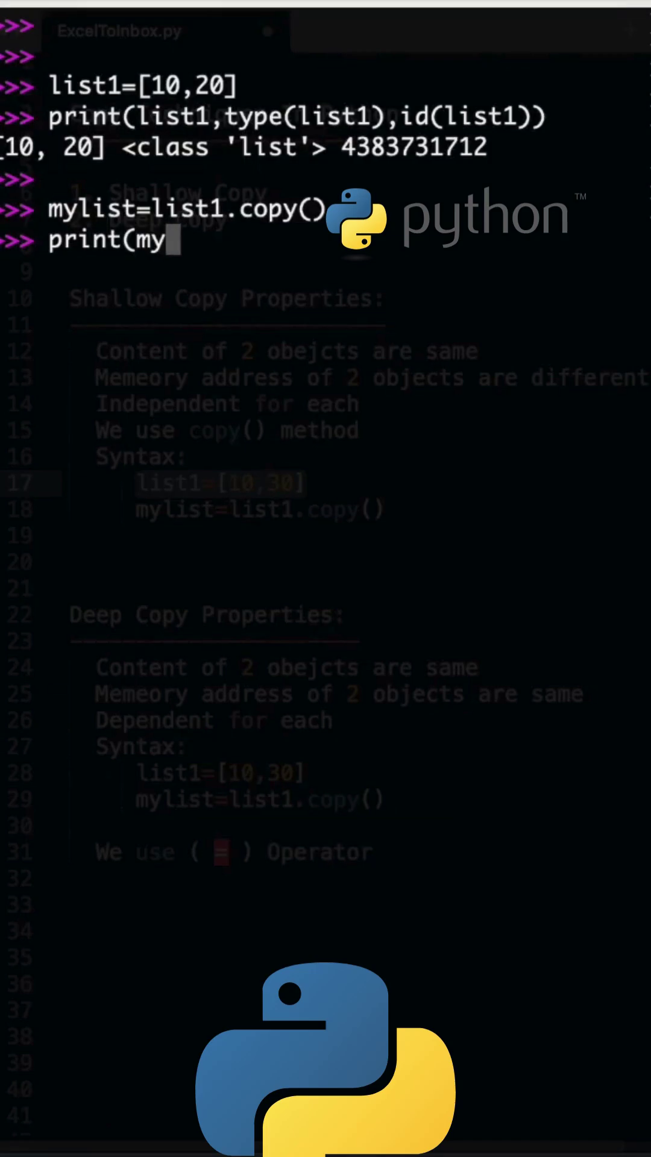
{"action": "type", "text": "list"}
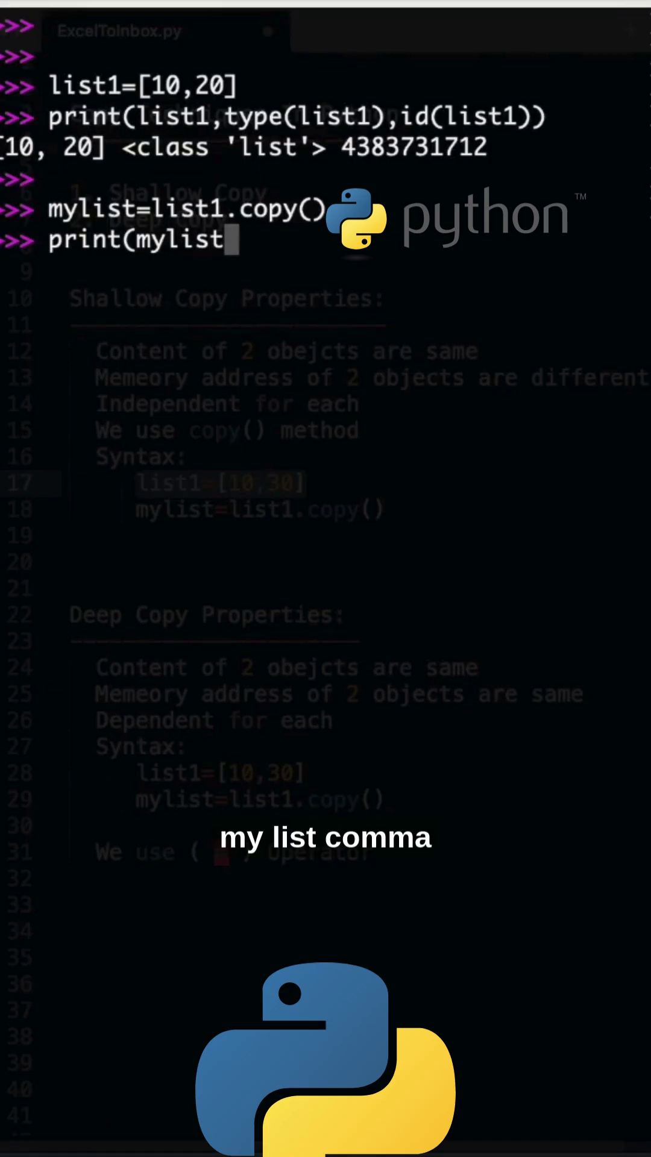
{"action": "type", "text": ","}
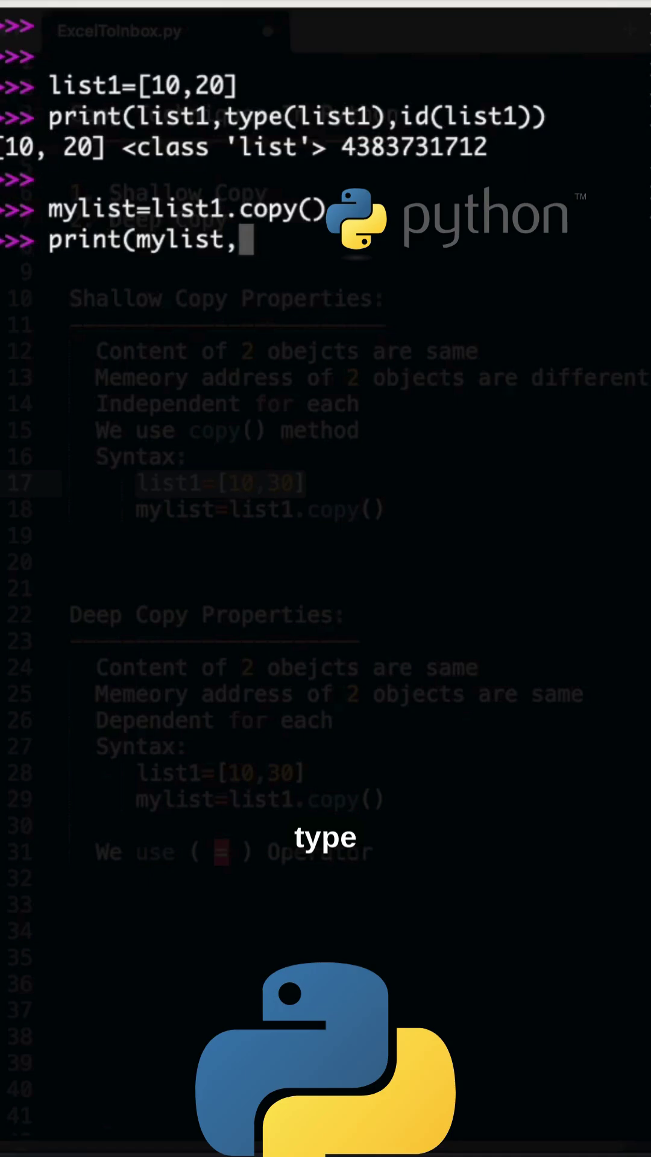
{"action": "type", "text": "type(m"}
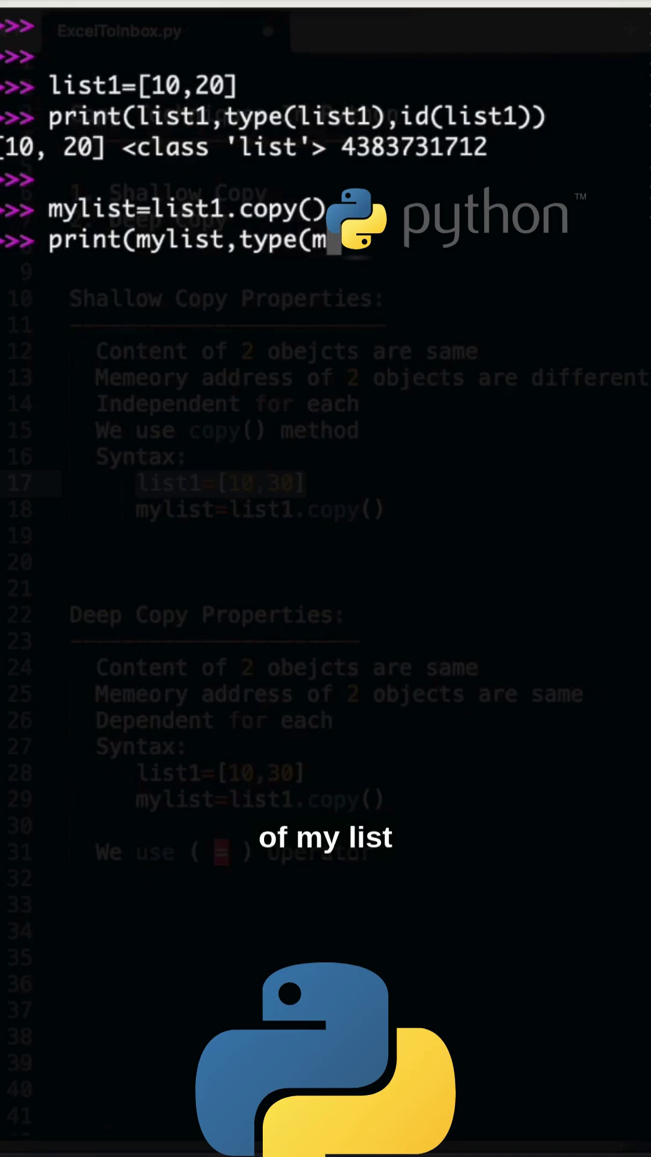
{"action": "type", "text": "ylist"}
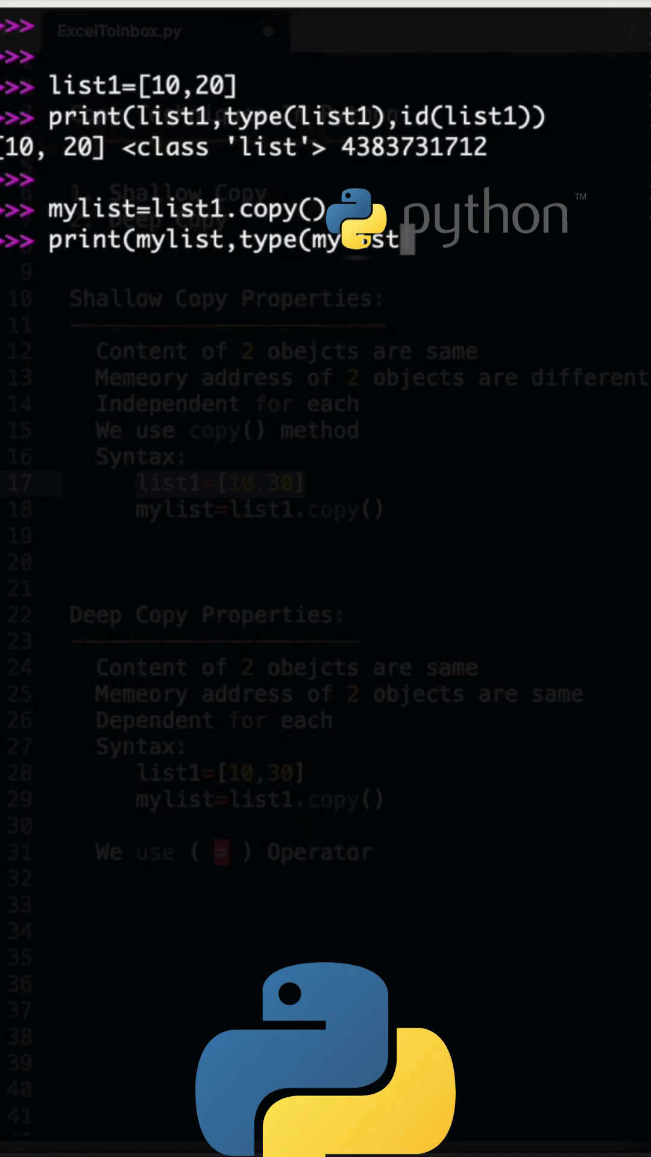
{"action": "type", "text": "),"}
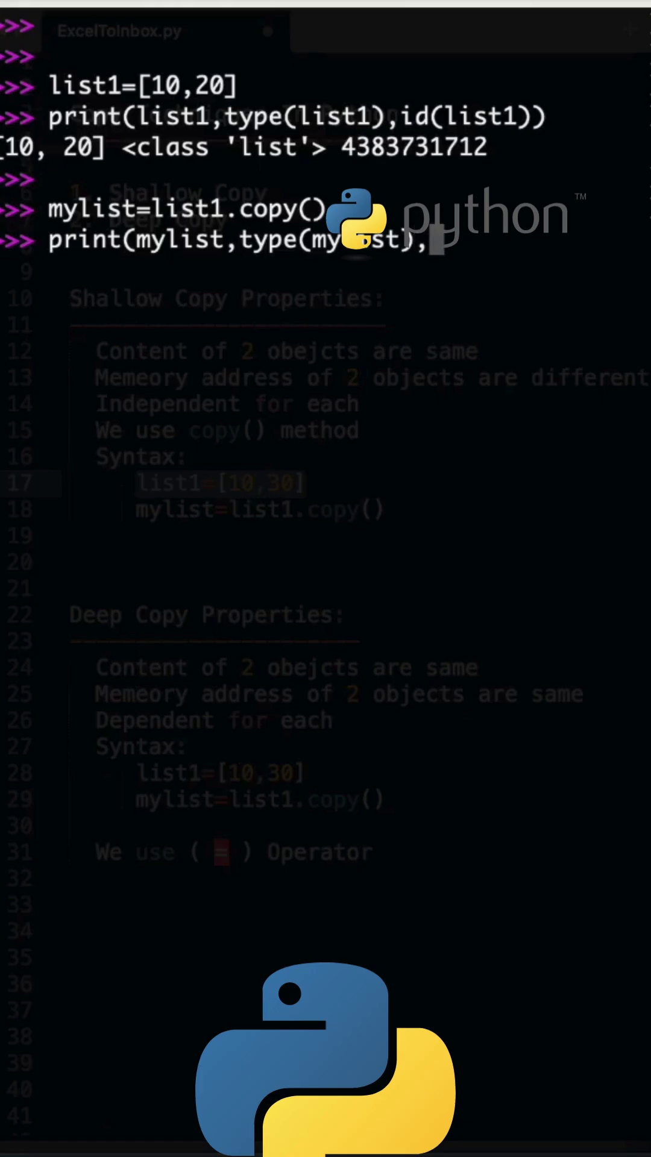
{"action": "type", "text": "id(my"}
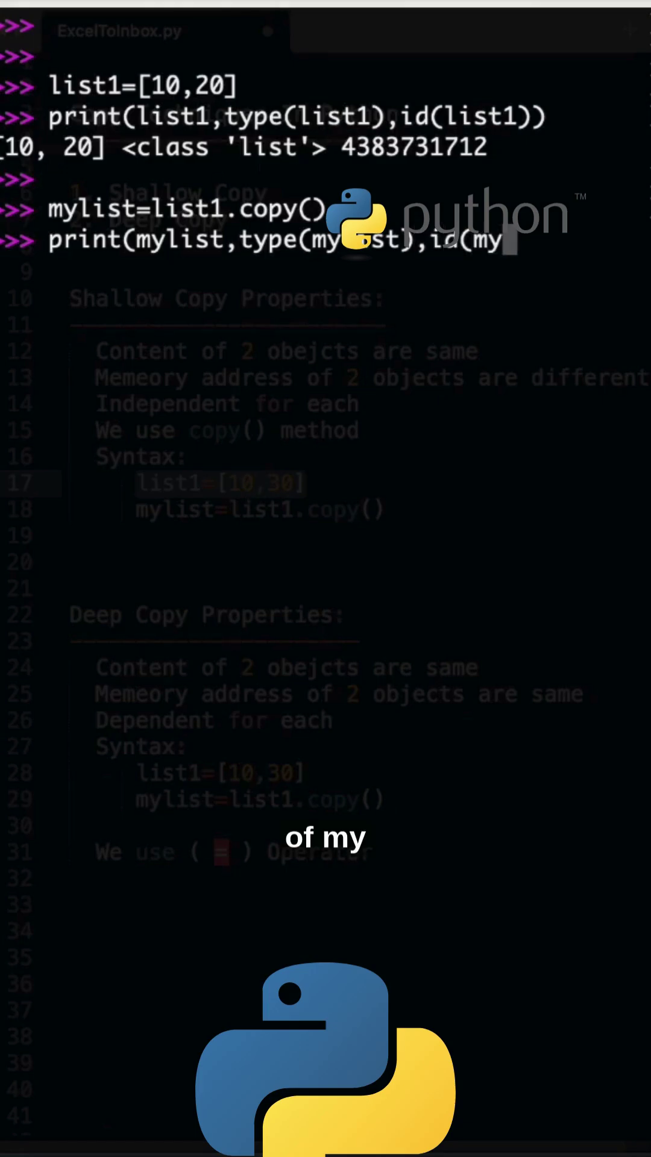
{"action": "type", "text": "list))"}
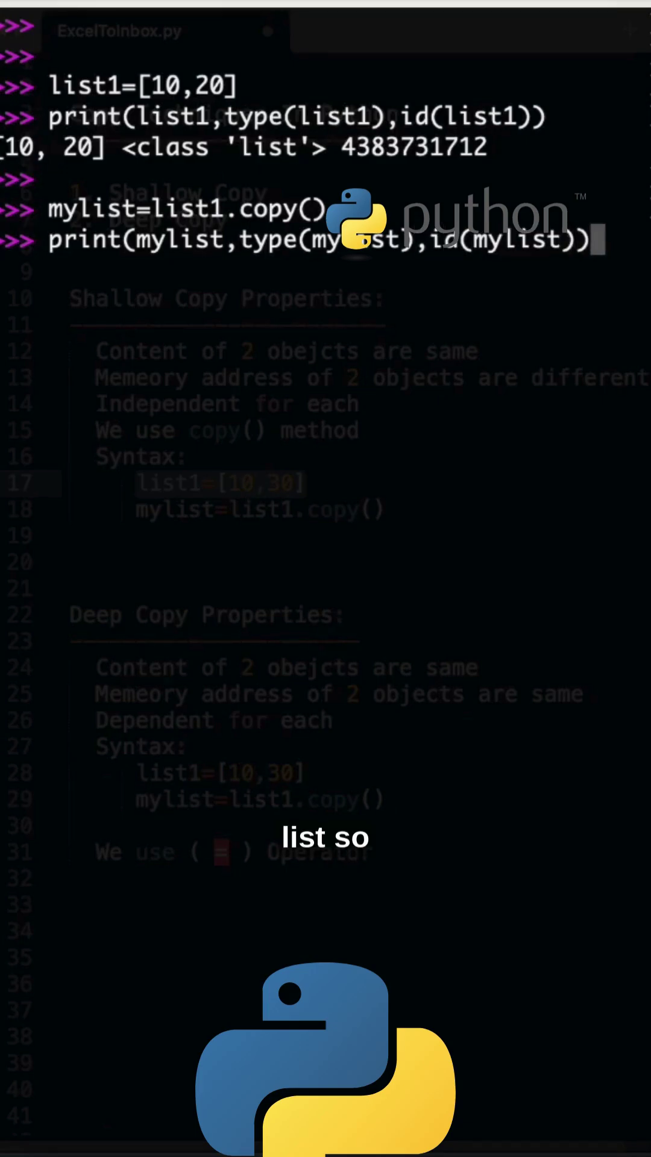
{"action": "key", "text": "Return"}
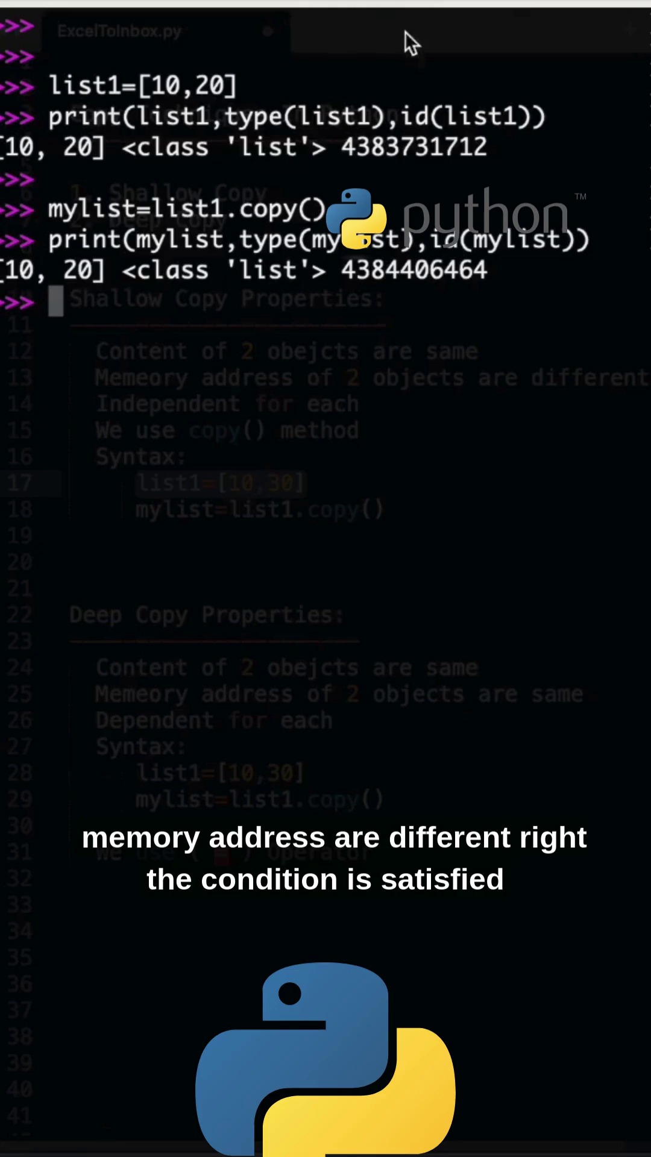
{"action": "key", "text": "super+Tab"}
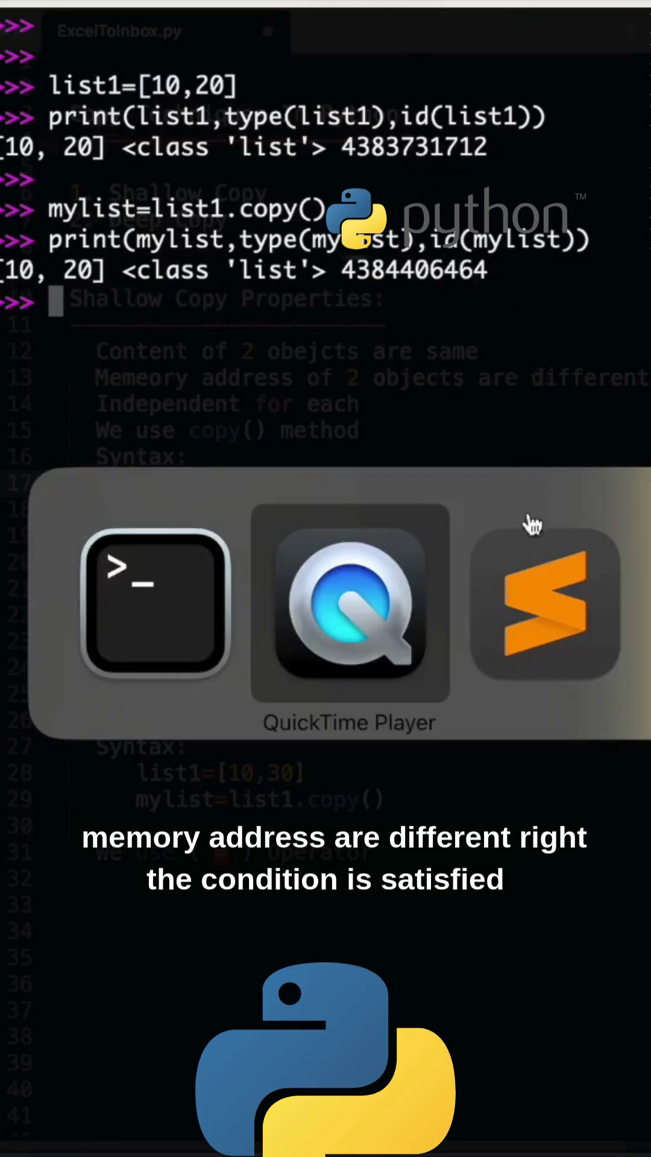
{"action": "left_click", "coordinate": [562, 578]}
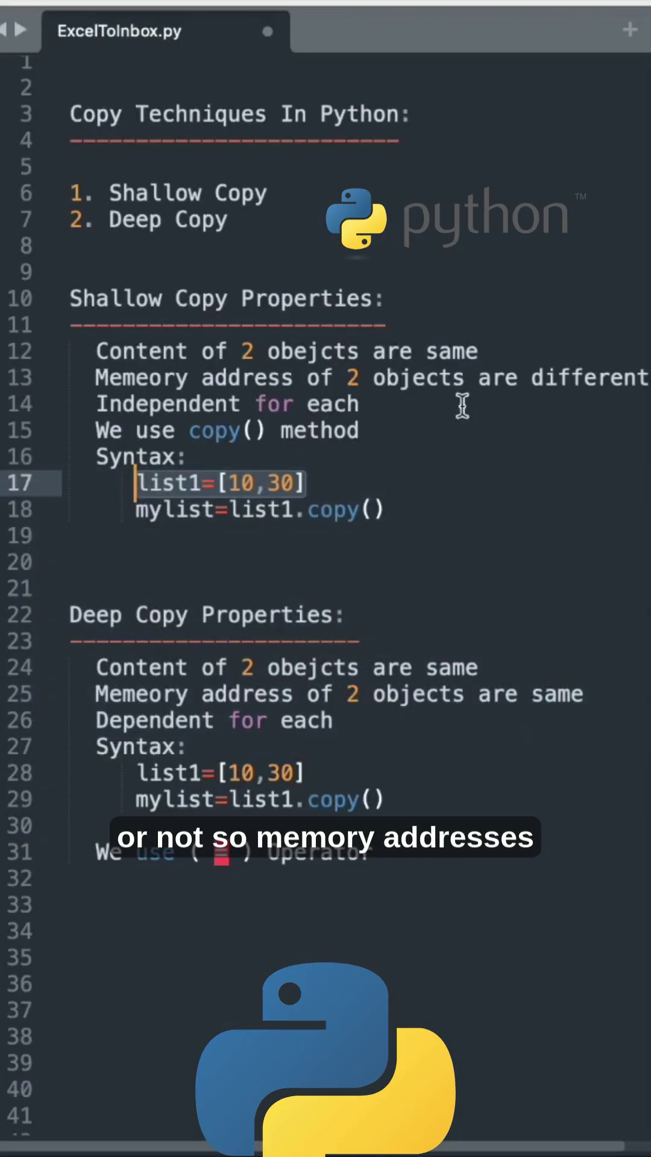
{"action": "triple_click", "coordinate": [409, 377]}
{"action": "key", "text": "super+Tab"}
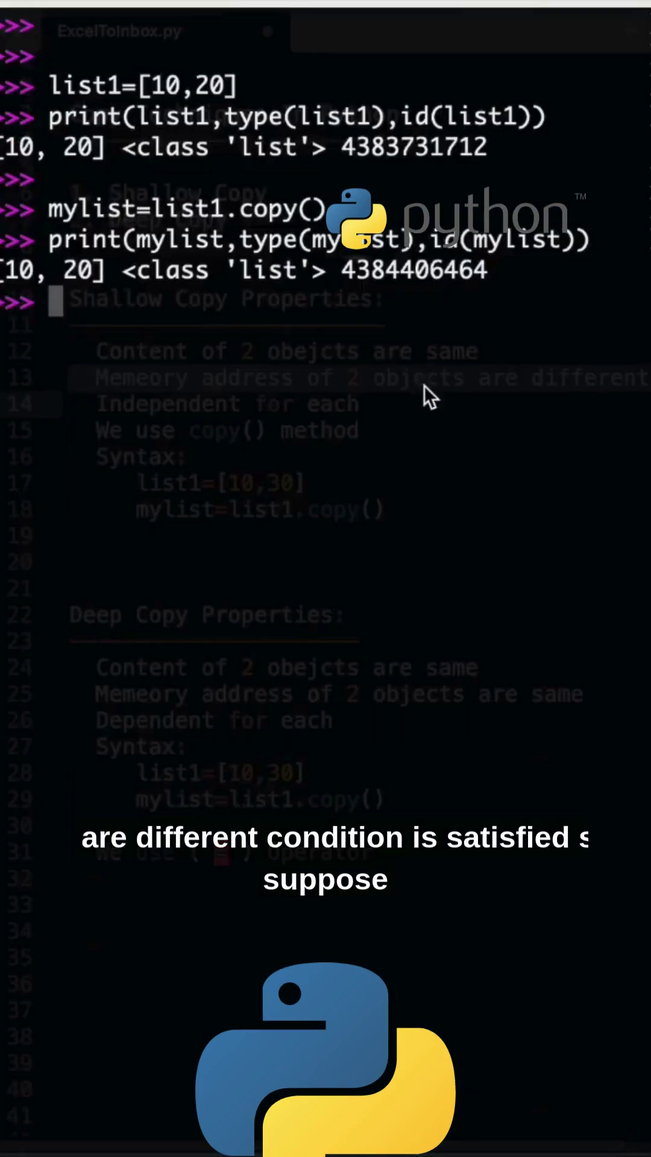
- Append 11 to list1 and reprint it, now showing [10, 20, 11]
{"action": "key", "text": "Return"}
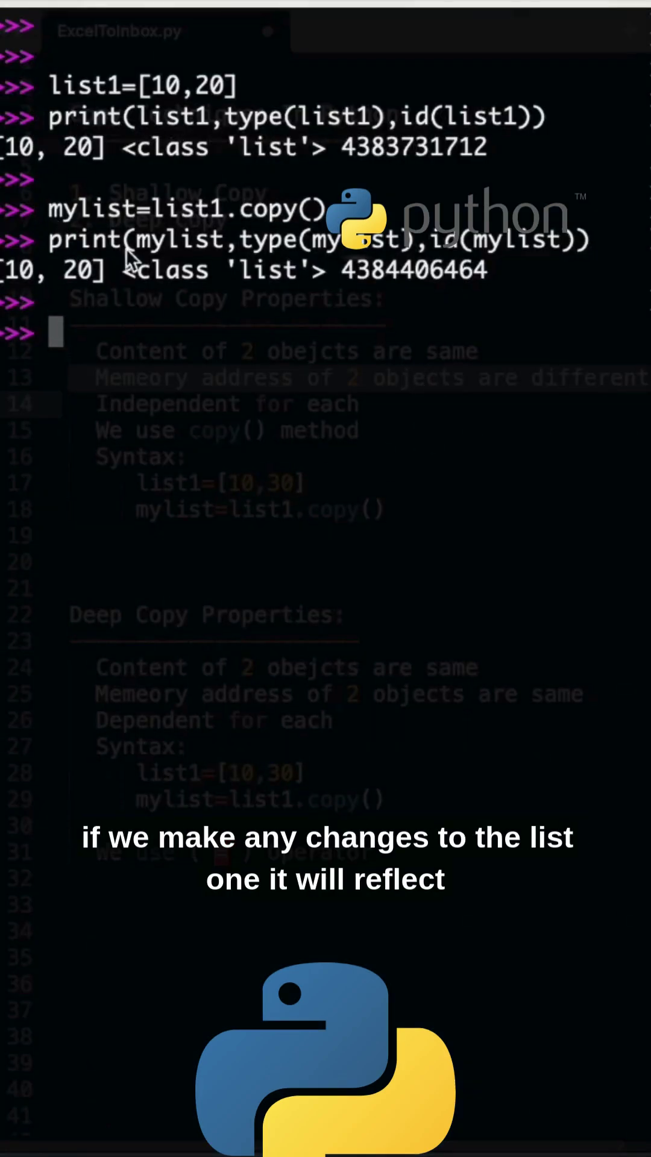
{"action": "type", "text": "list"}
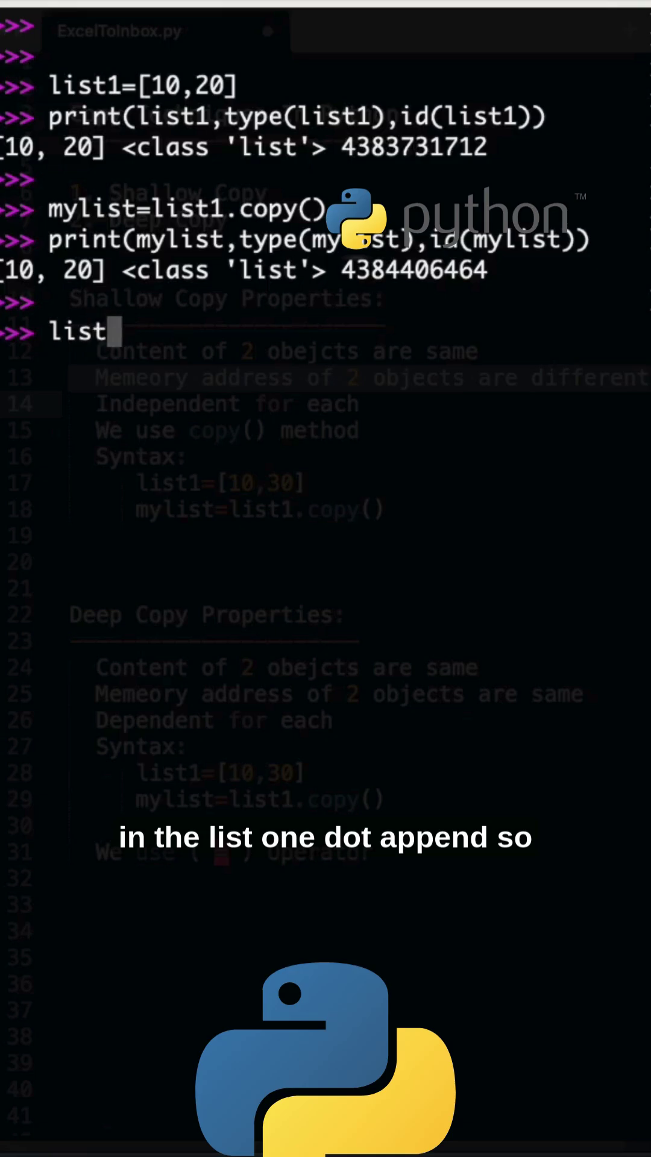
{"action": "type", "text": "1.append"}
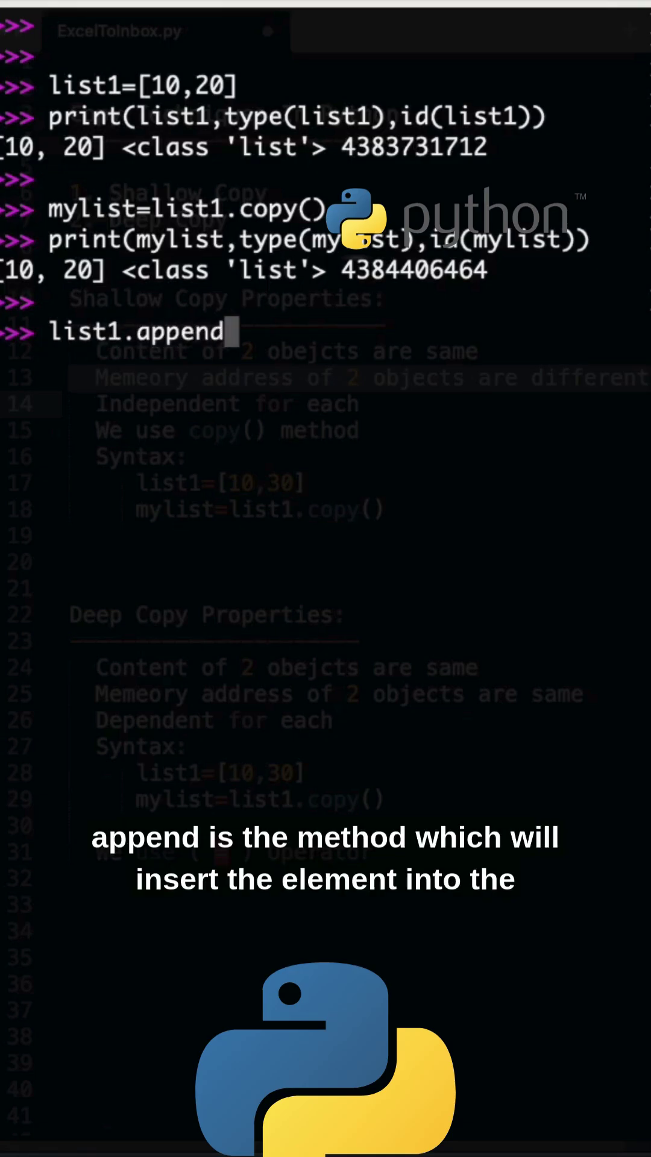
{"action": "type", "text": "(1"}
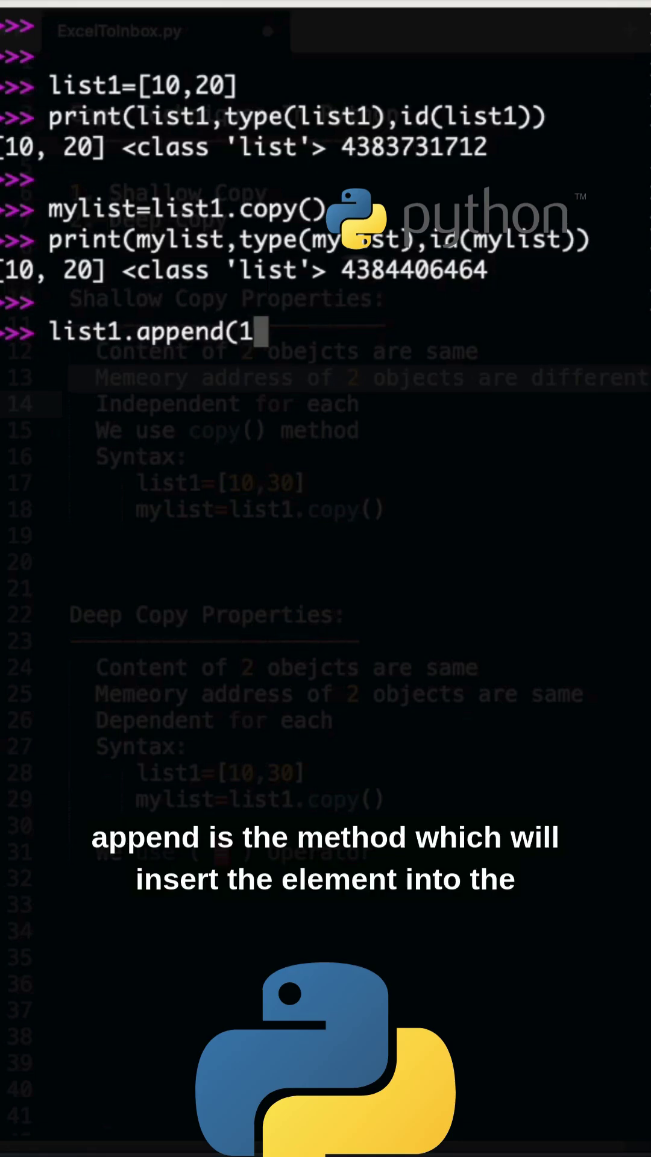
{"action": "type", "text": "1)"}
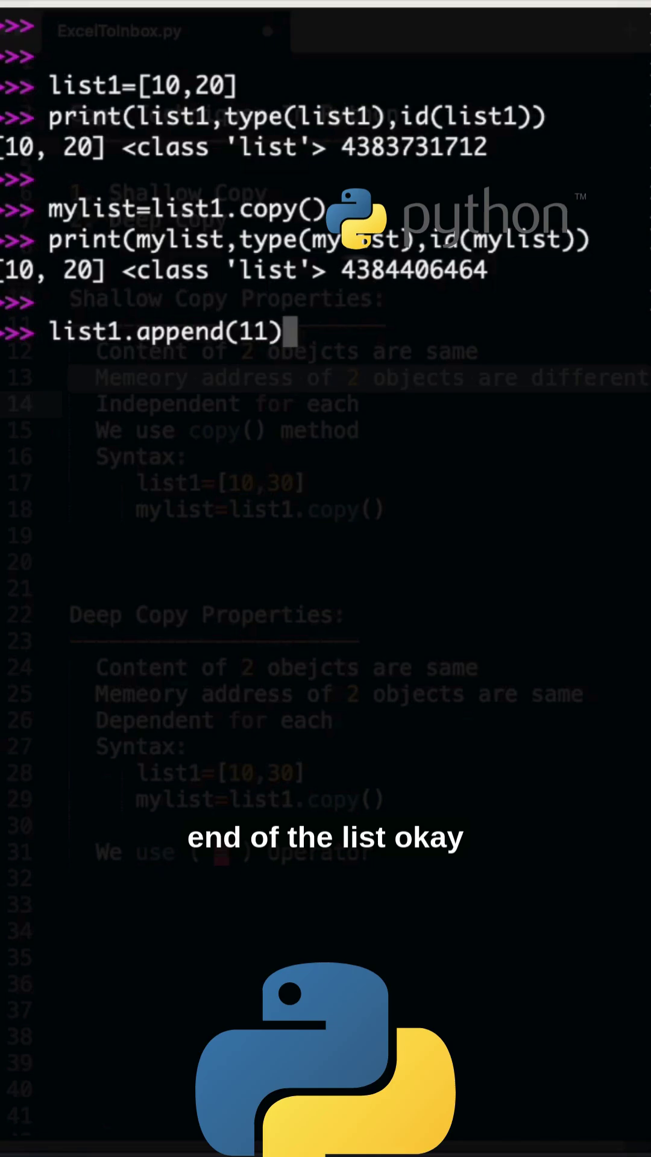
{"action": "key", "text": "Return"}
{"action": "key", "text": "Up"}
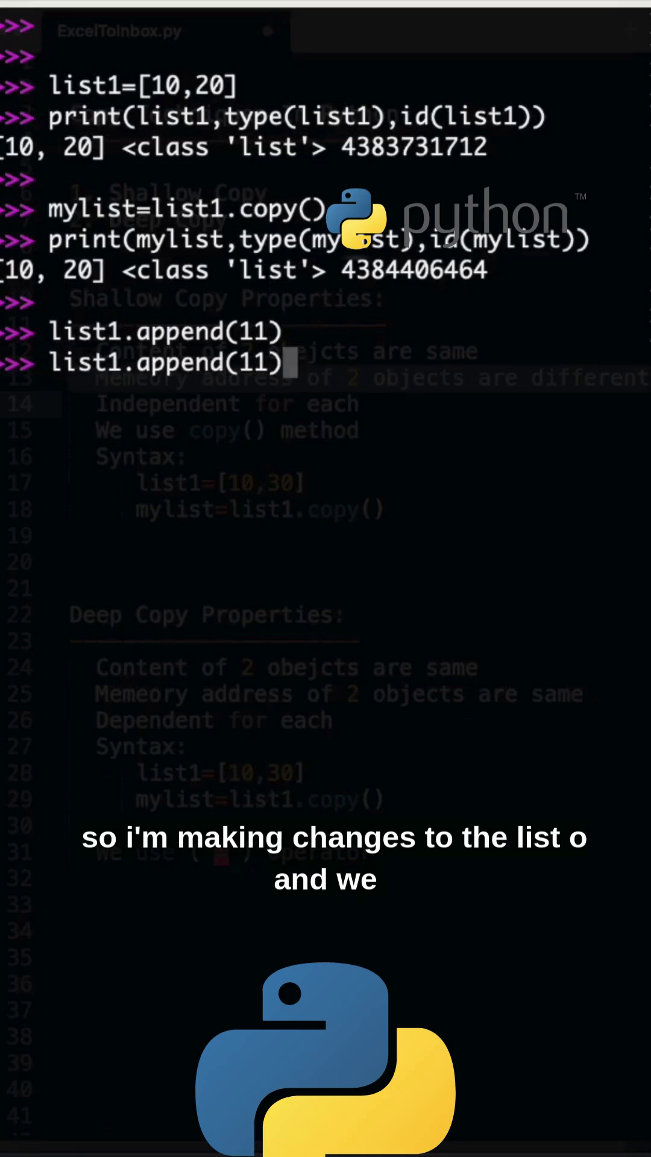
{"action": "key", "text": "Up"}
{"action": "key", "text": "Up"}
{"action": "key", "text": "Up"}
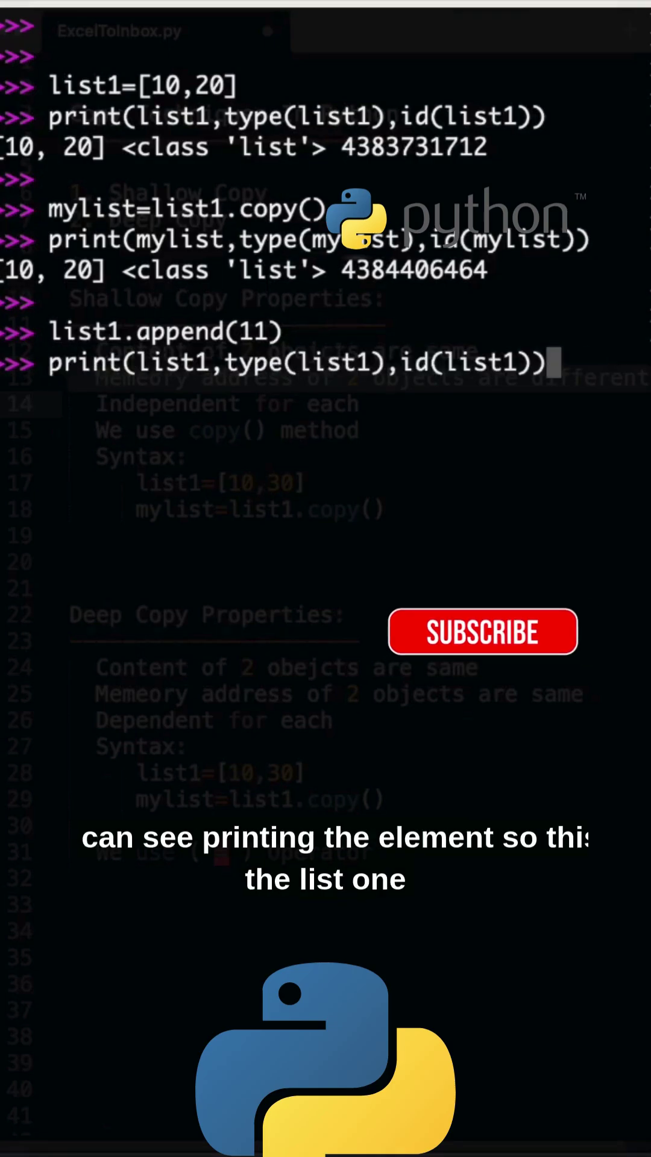
{"action": "key", "text": "Return"}
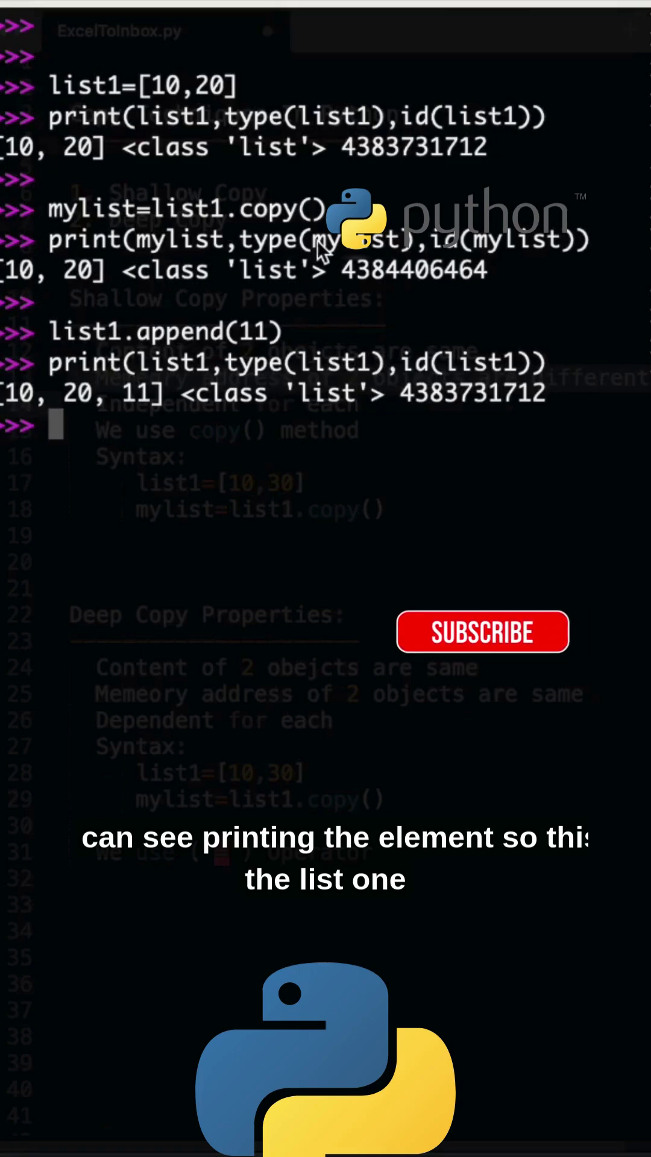
- Reprint mylist, which still shows [10, 20]
{"action": "key", "text": "Up"}
{"action": "key", "text": "Up"}
{"action": "key", "text": "Up"}
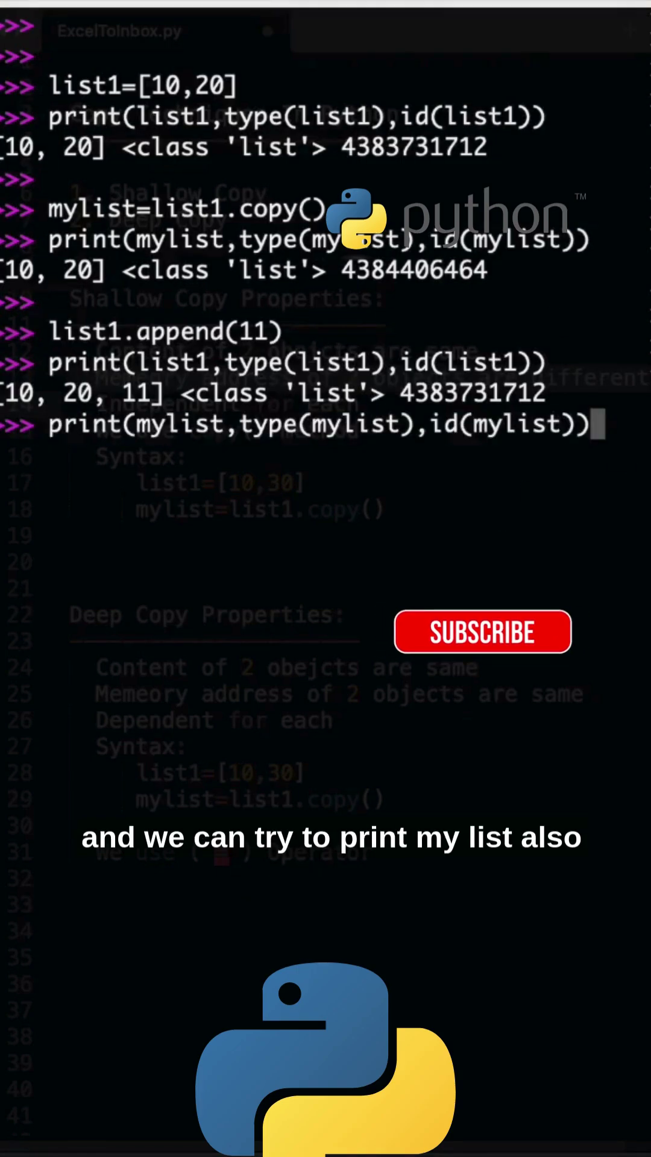
{"action": "key", "text": "Return"}
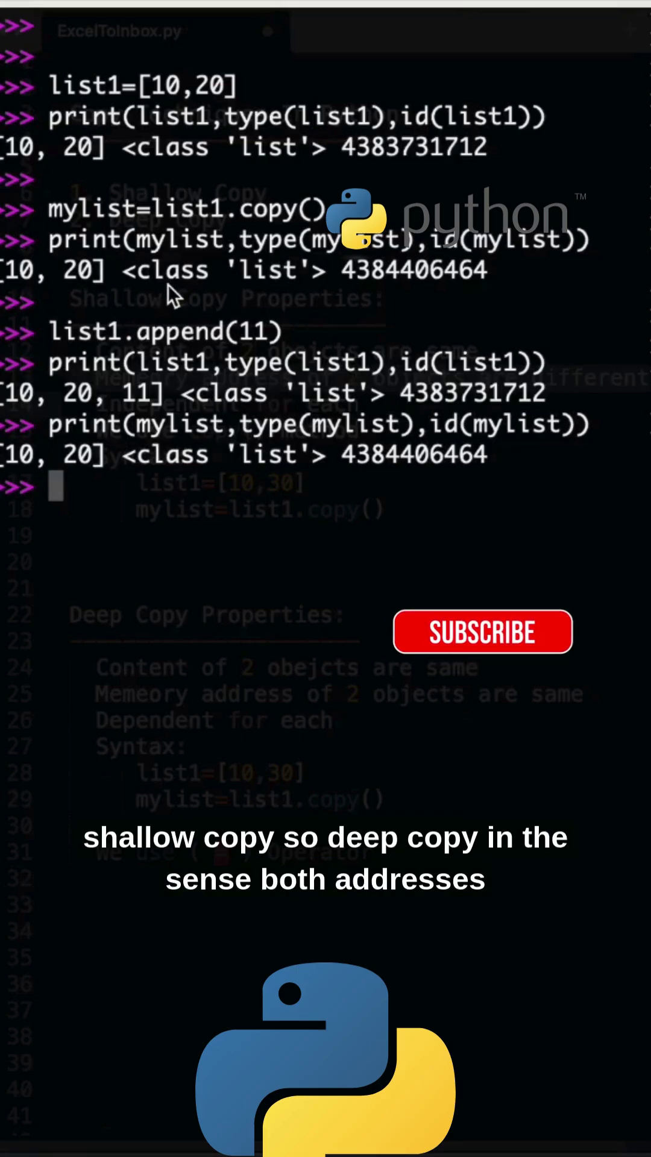
{"action": "key", "text": "Return"}
{"action": "key", "text": "Return"}
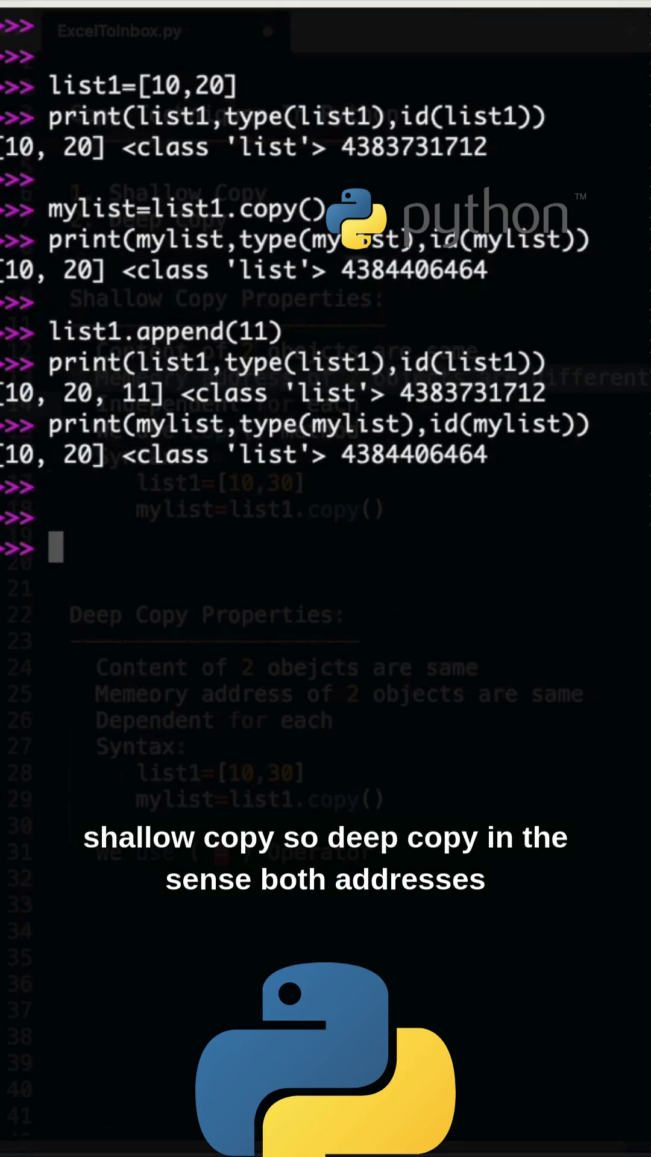